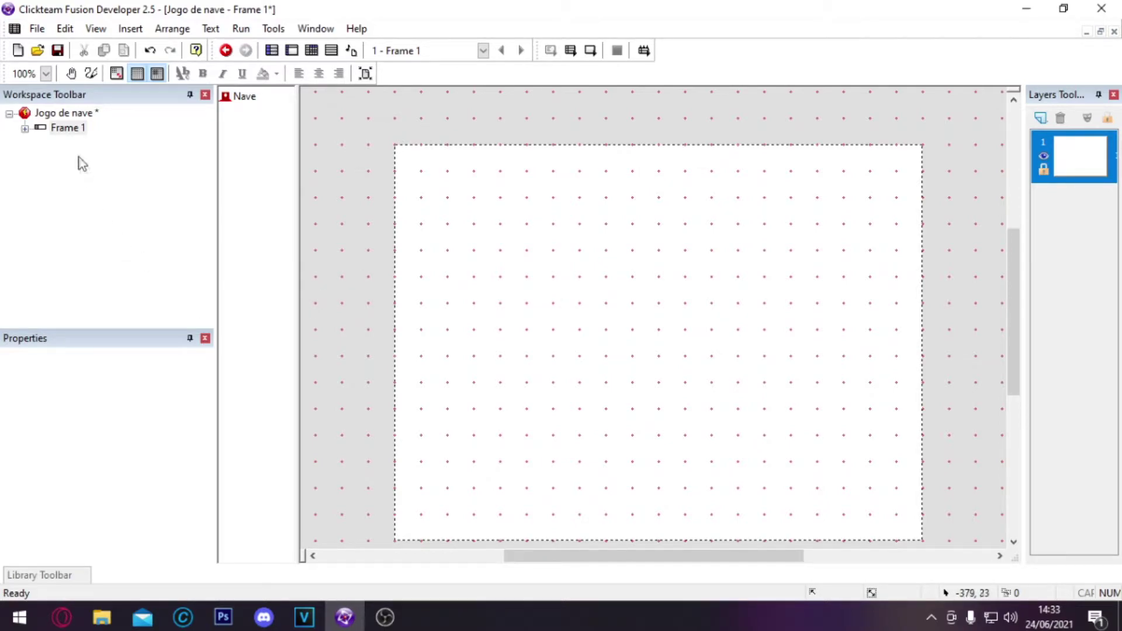
Step: Set the background colour of Frame 1 to black
left_click(69, 128)
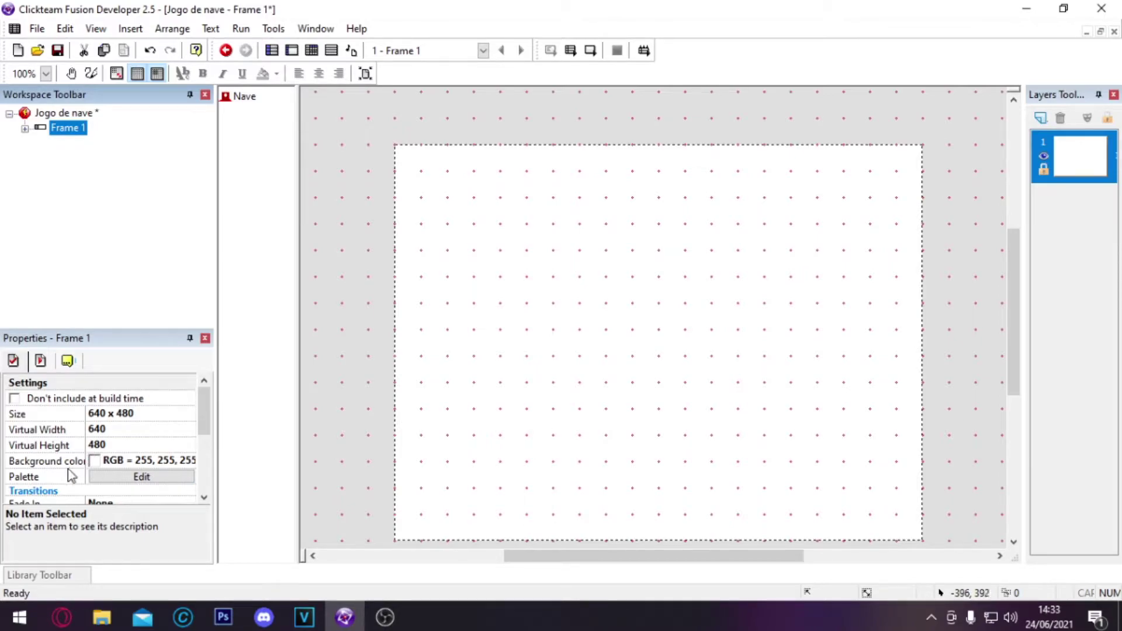
left_click(95, 461)
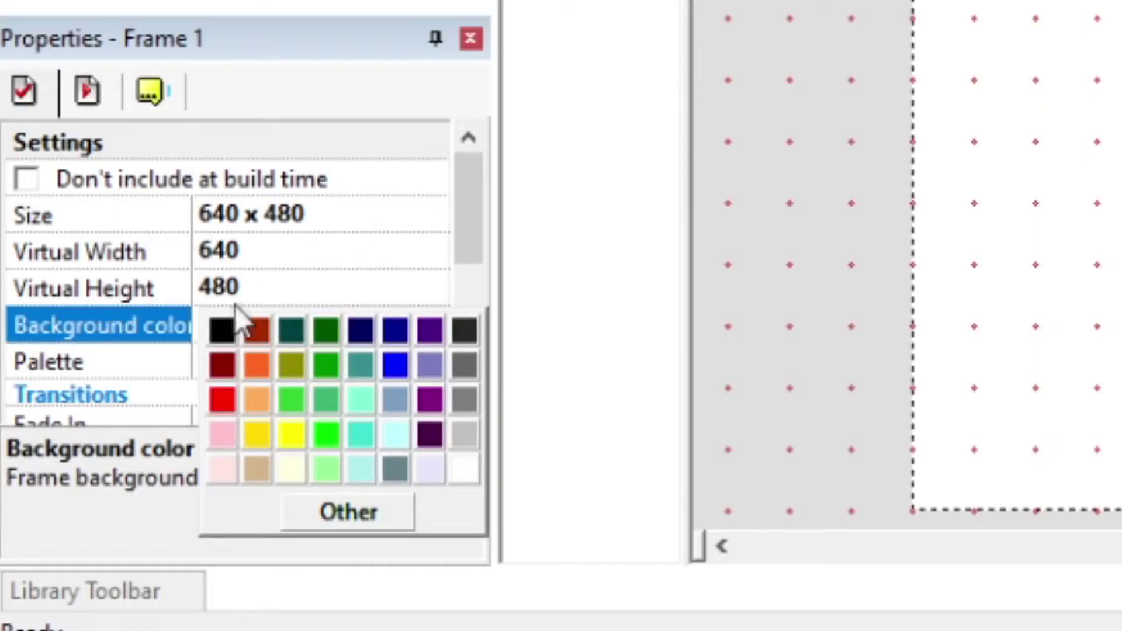
left_click(221, 329)
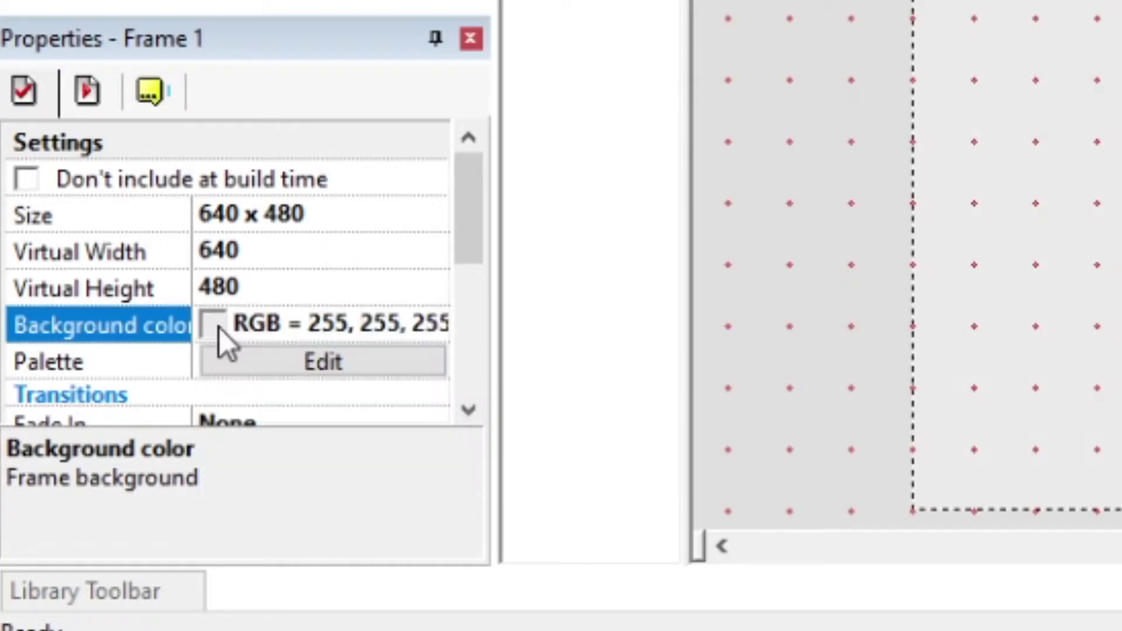
left_click(53, 196)
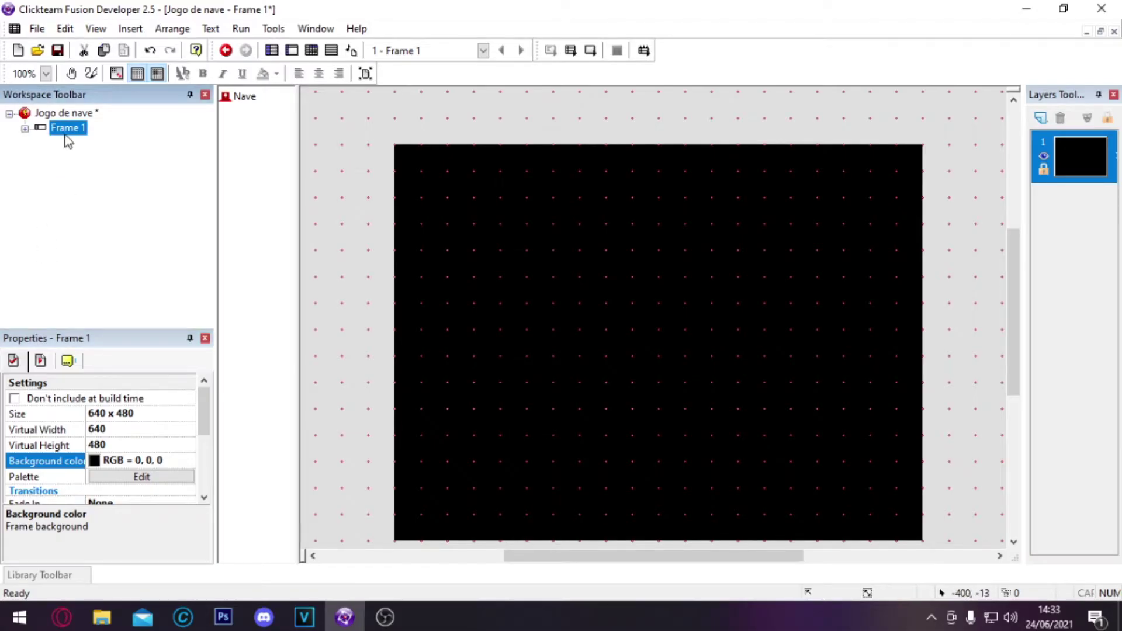
left_click(67, 132)
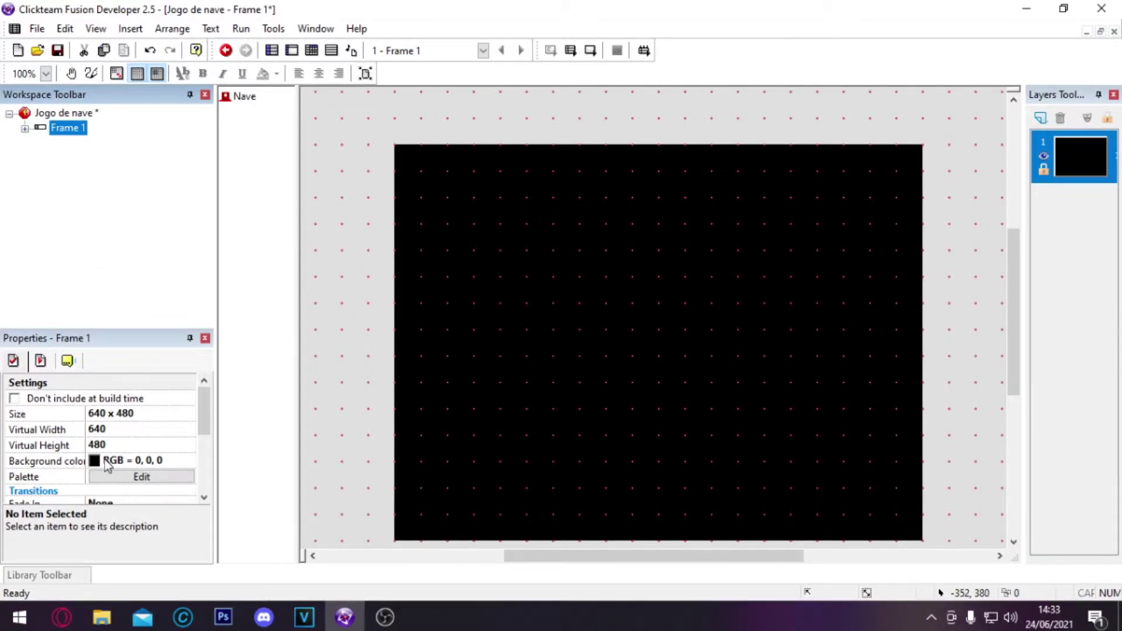
left_click(95, 461)
left_click(97, 466)
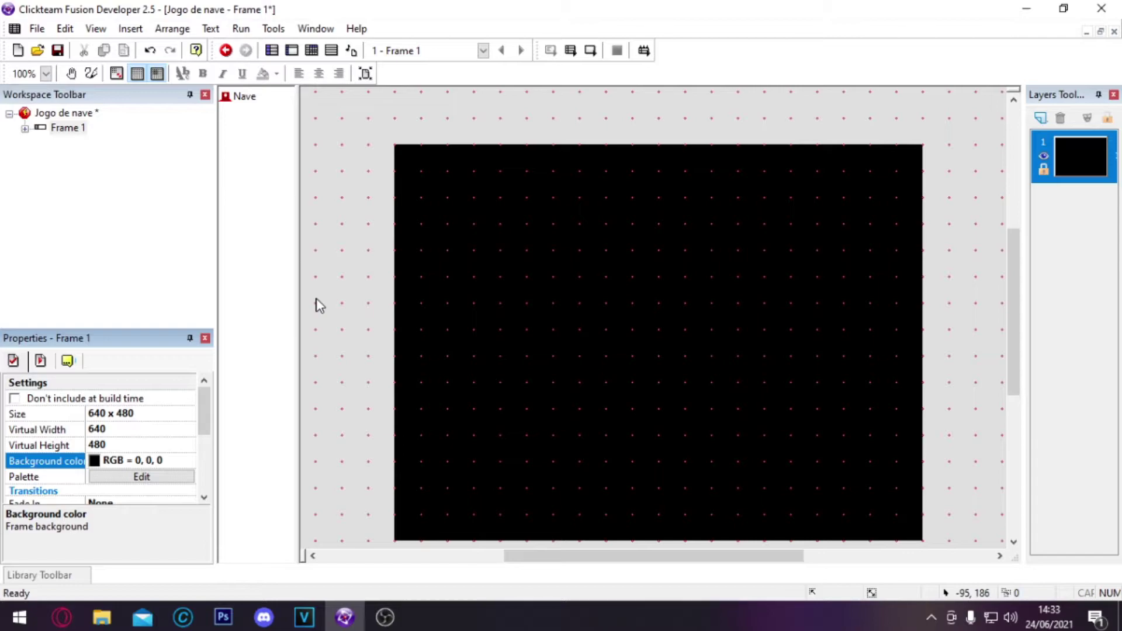
Step: Insert an Active object into the frame editor, placing it outside the black play area beside its upper-left corner
right_click(350, 220)
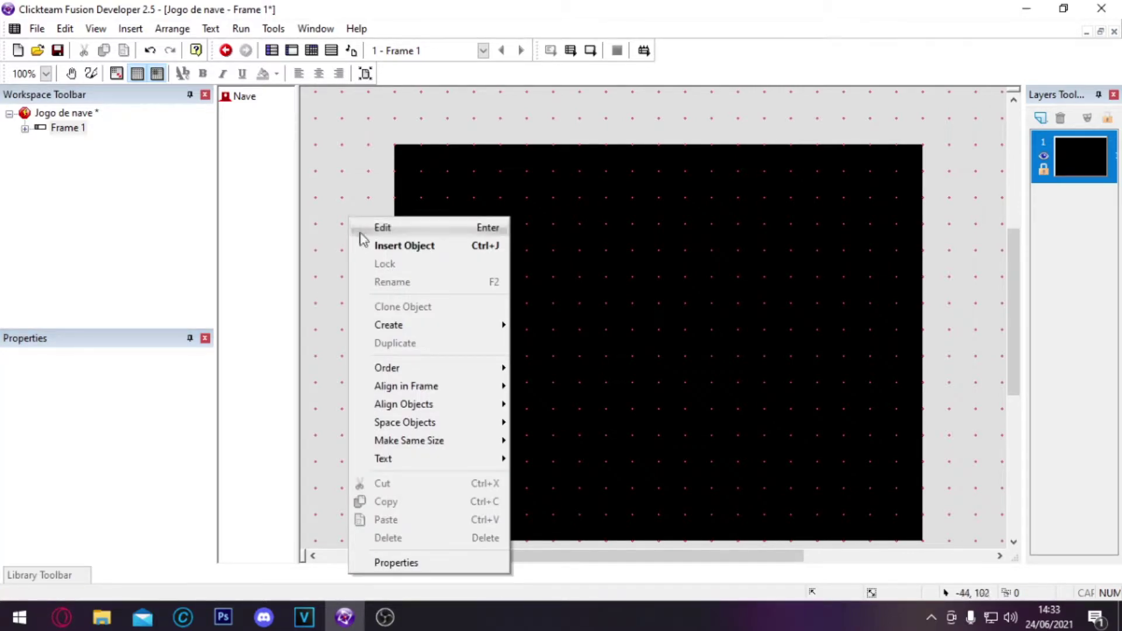
left_click(369, 247)
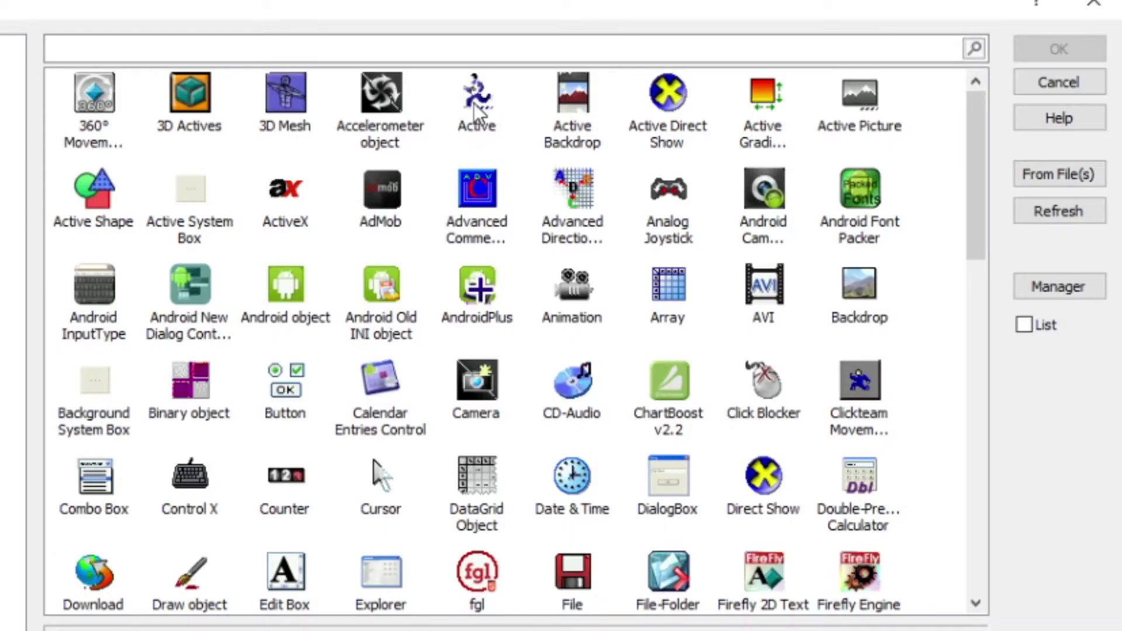
left_click(472, 119)
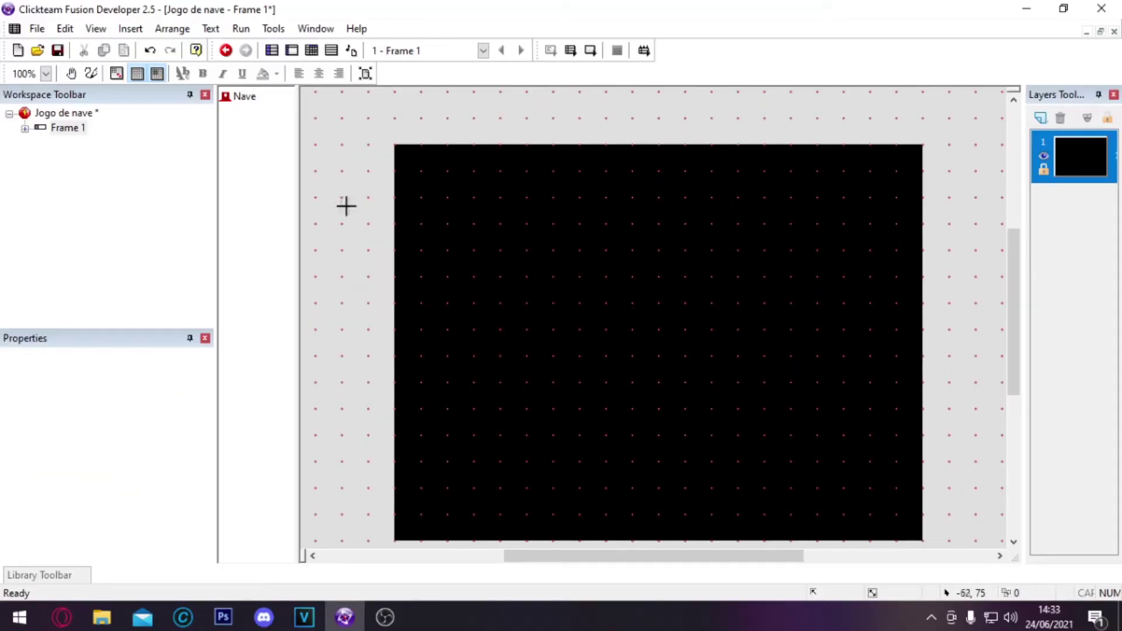
left_click(345, 205)
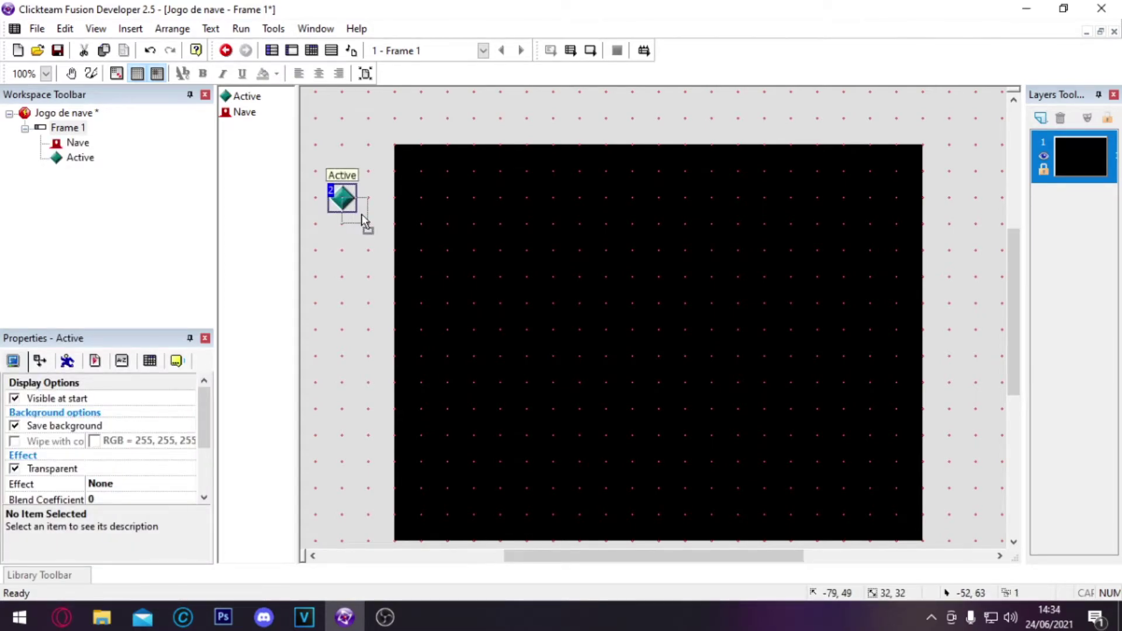
left_click_drag(349, 208, 360, 219)
Step: Open the new Active object's image for editing and erase the default green diamond
double_click(358, 210)
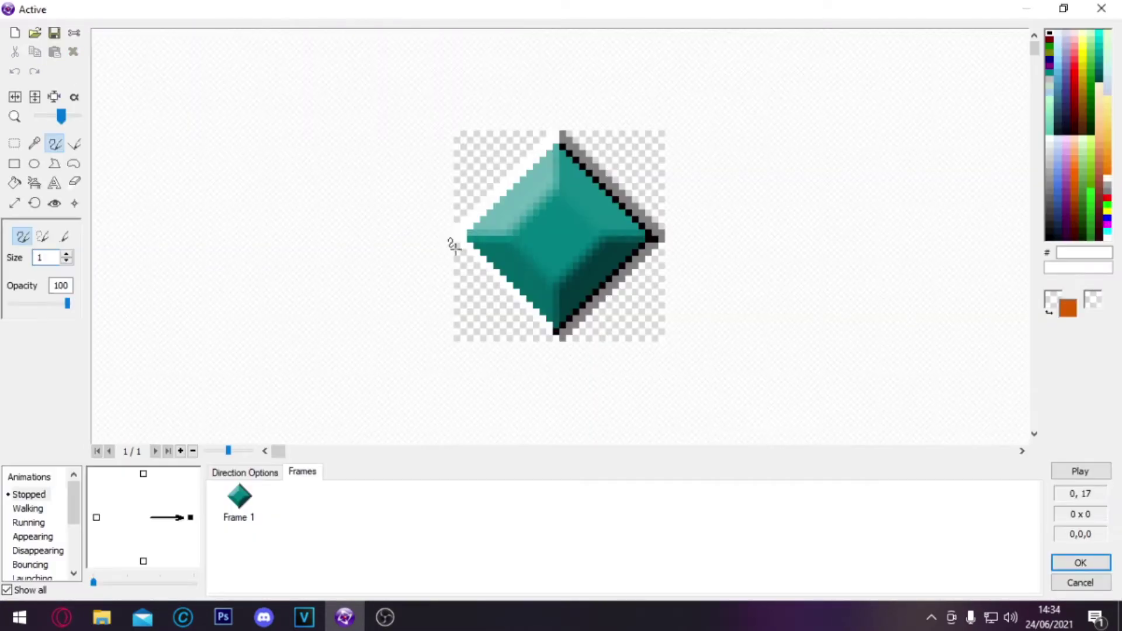
left_click(14, 144)
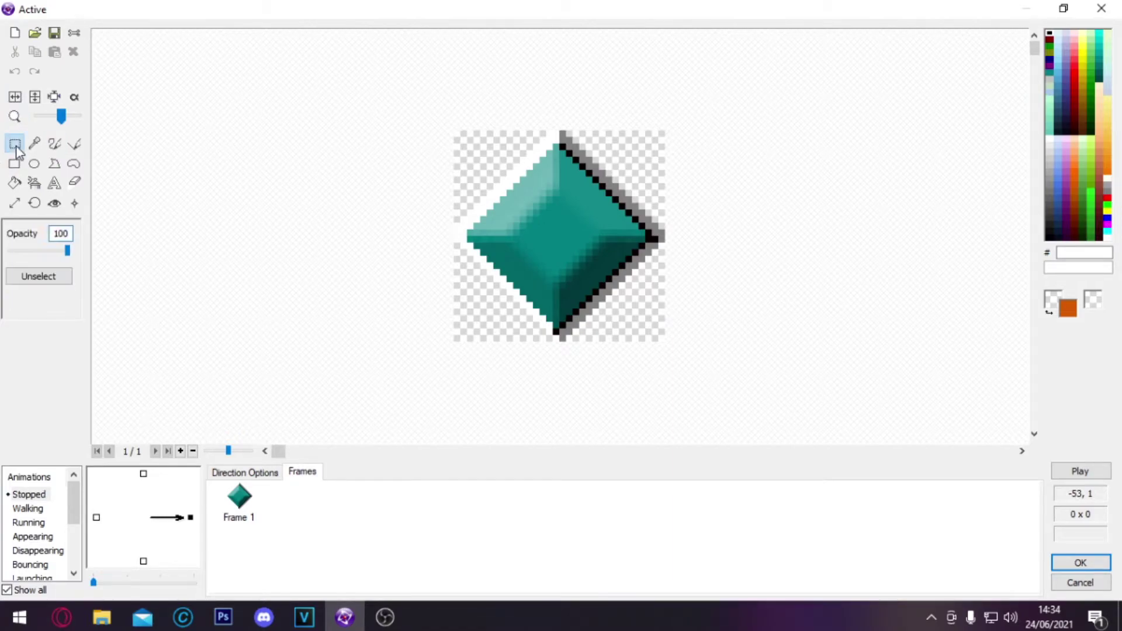
left_click_drag(394, 95, 764, 416)
key("Delete")
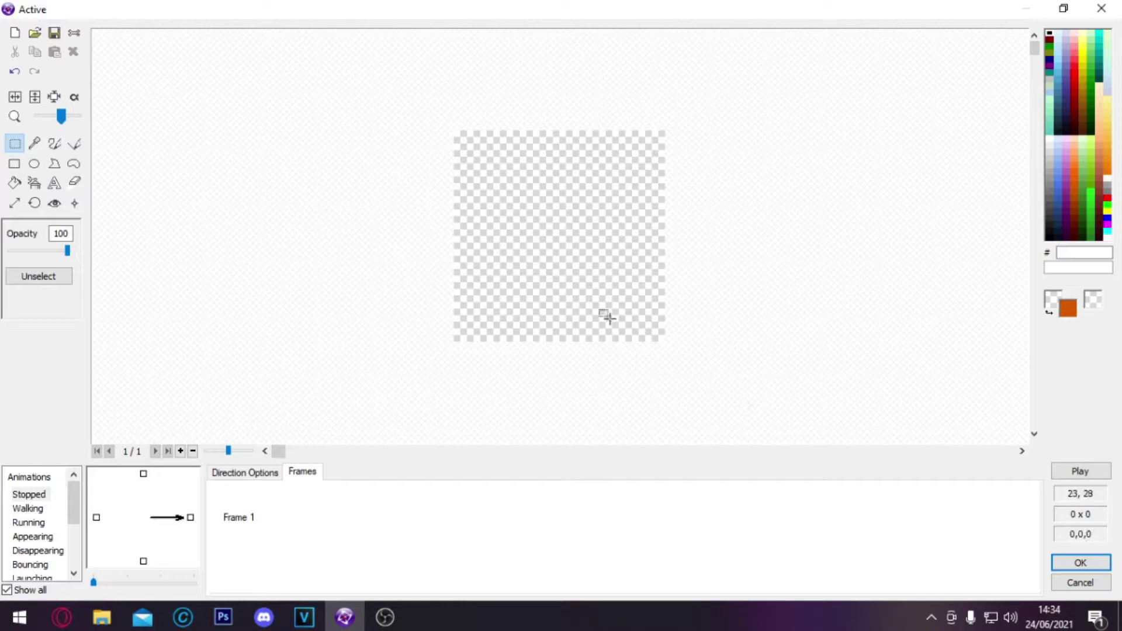
scroll(576, 223, "up", 2)
scroll(576, 222, "down", 2)
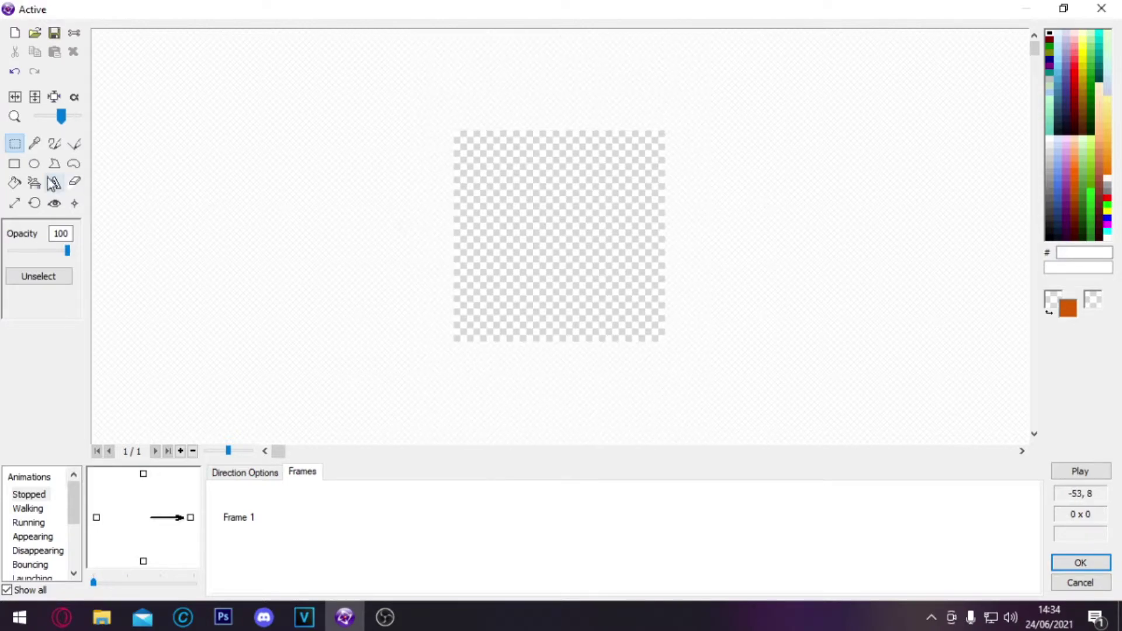
left_click(54, 145)
mouse_move(557, 161)
left_mouse_down()
mouse_move(512, 212)
mouse_move(579, 218)
mouse_move(576, 176)
mouse_move(555, 161)
left_mouse_up()
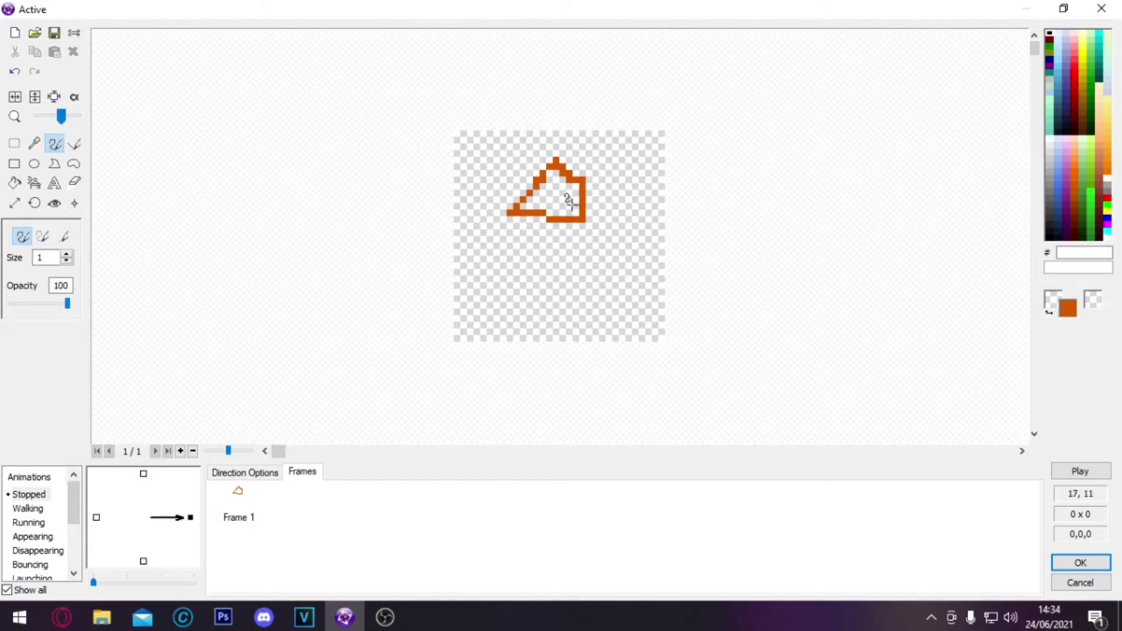
left_click(15, 144)
left_click_drag(429, 122, 781, 409)
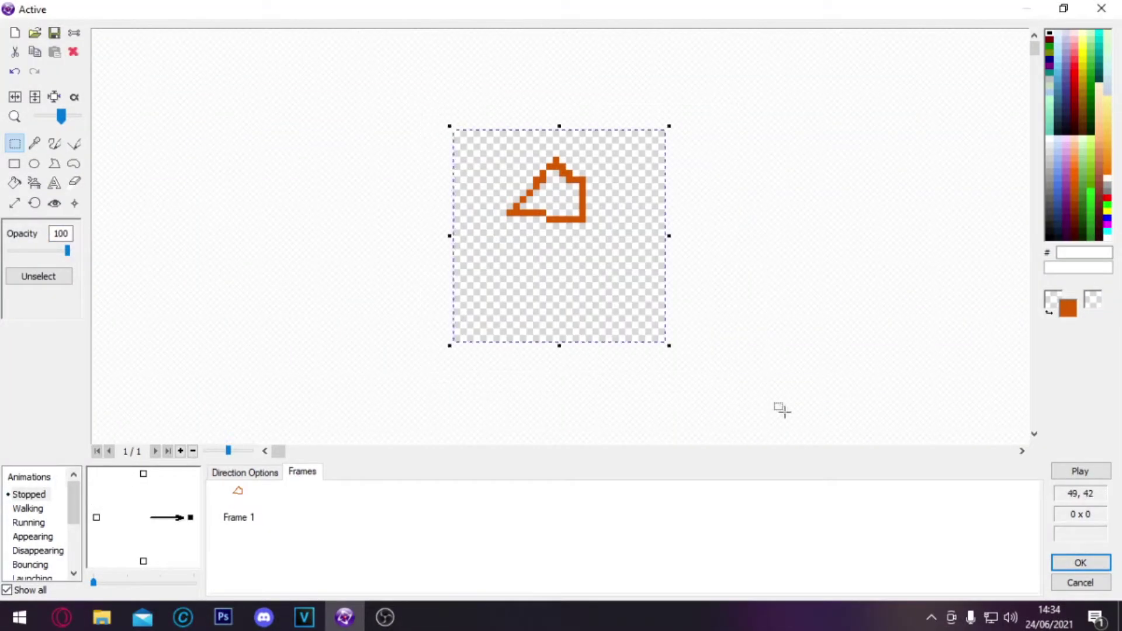
key("Delete")
Step: Draw a filled dark red (9B0000) upright rectangle in the middle of the canvas as the rocket's body
left_click(15, 163)
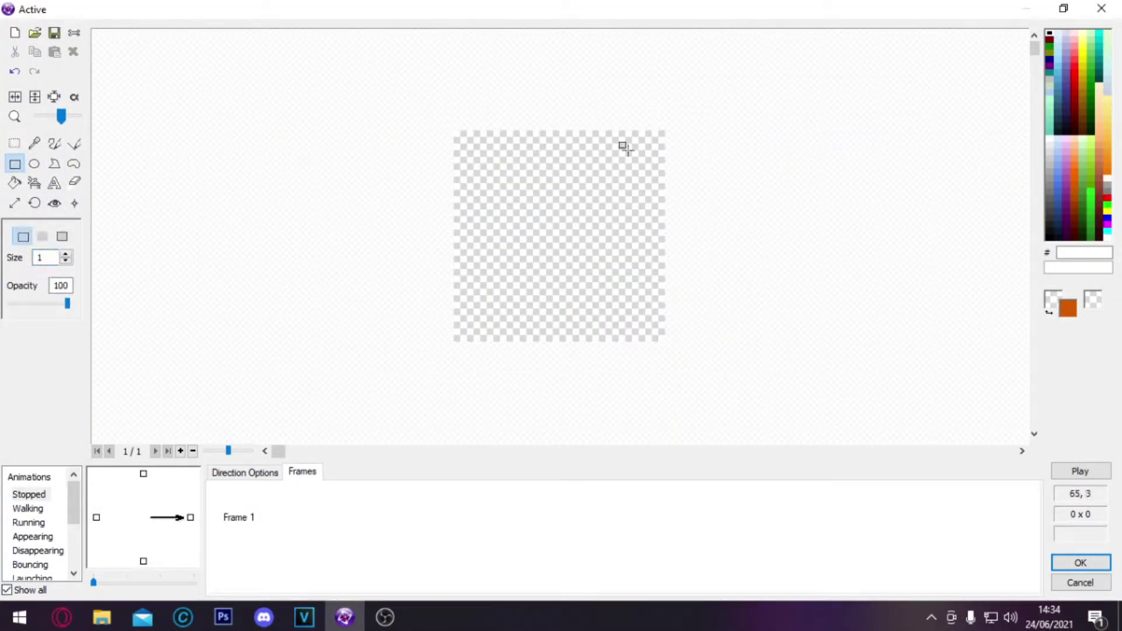
left_click(42, 236)
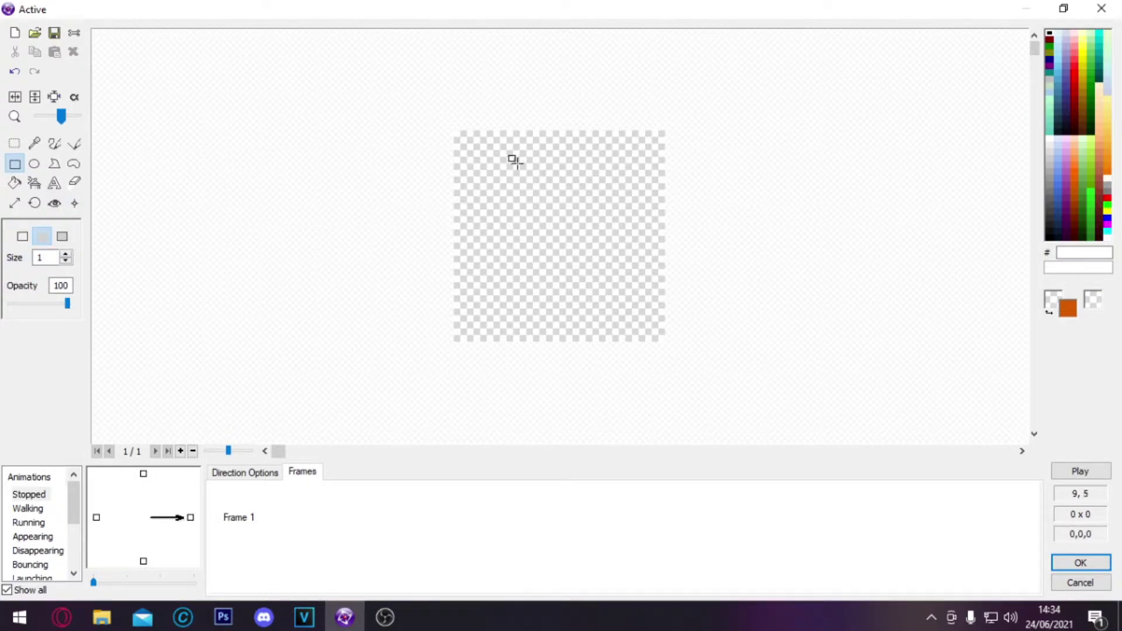
left_click_drag(513, 163, 592, 275)
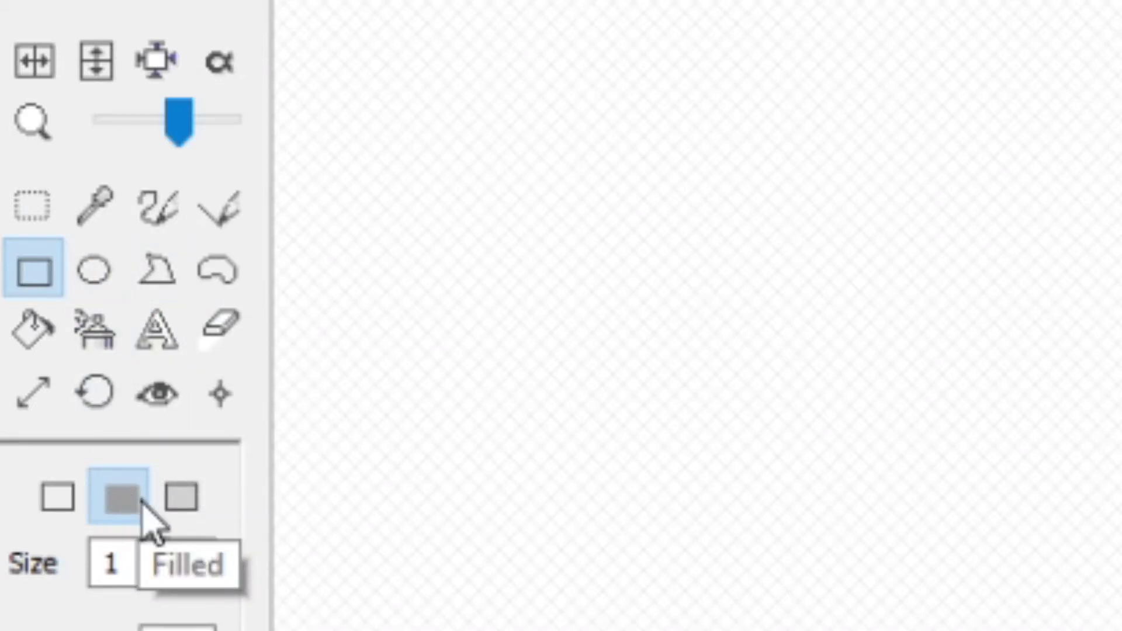
key("ctrl+z")
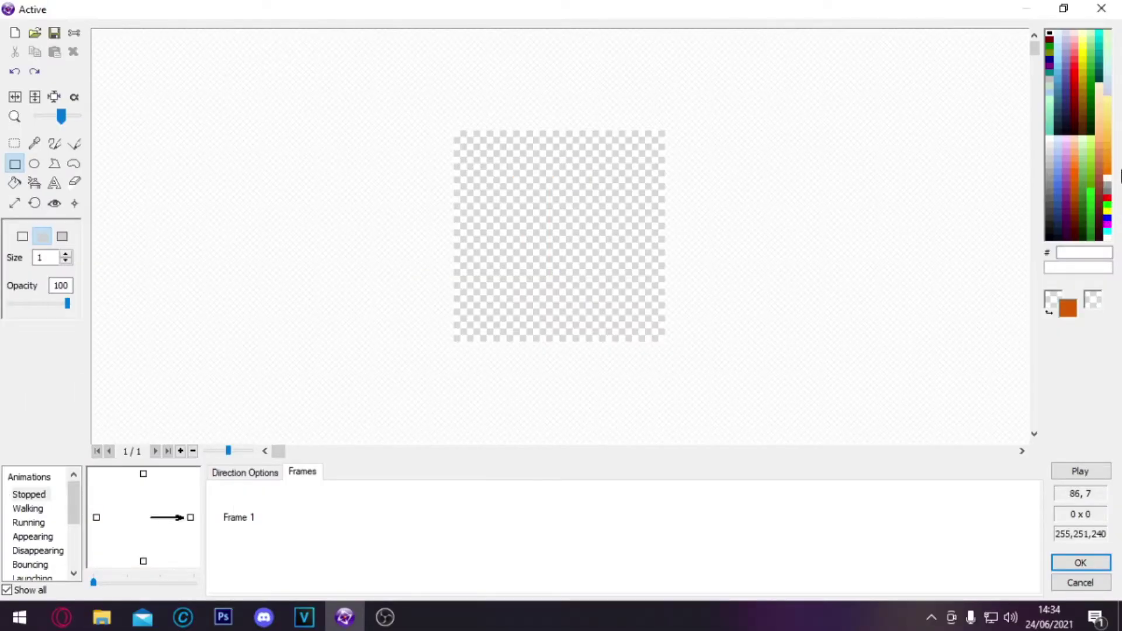
left_click_drag(1090, 149, 1073, 98)
left_click_drag(520, 164, 599, 295)
Step: Sketch a pointed nose outline freehand in red (B30000) on top of the rocket's body
left_click(55, 143)
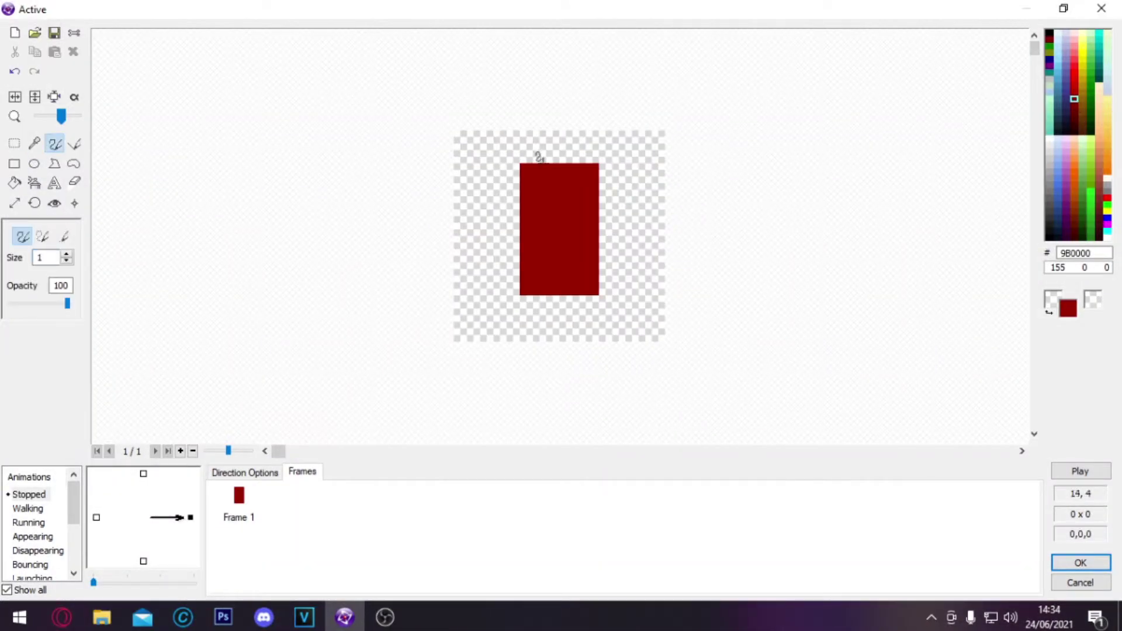
mouse_move(1076, 95)
left_mouse_down()
mouse_move(1072, 110)
mouse_move(1080, 99)
left_mouse_up()
mouse_move(515, 166)
left_mouse_down()
mouse_move(541, 133)
mouse_move(536, 153)
mouse_move(551, 136)
mouse_move(583, 162)
mouse_move(522, 158)
mouse_move(562, 133)
mouse_move(584, 153)
left_mouse_up()
key("ctrl+z")
key("ctrl+z")
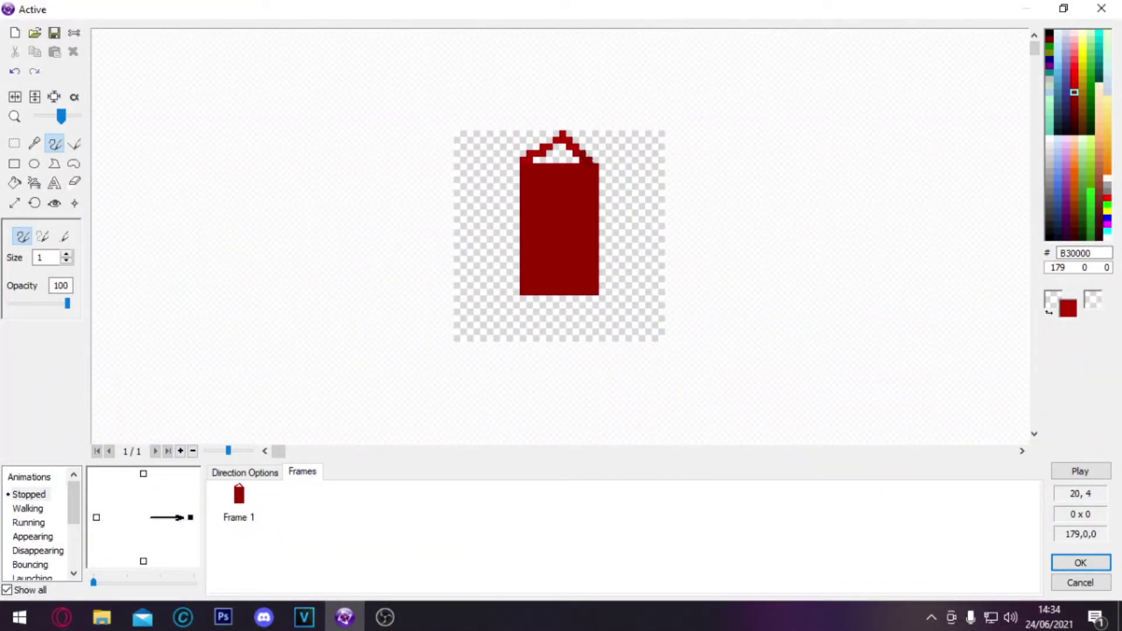
Step: Sketch triangular fin outlines freehand in red on both sides of the rocket's base
mouse_move(519, 251)
left_mouse_down()
mouse_move(490, 292)
mouse_move(520, 292)
left_mouse_up()
left_click(602, 256)
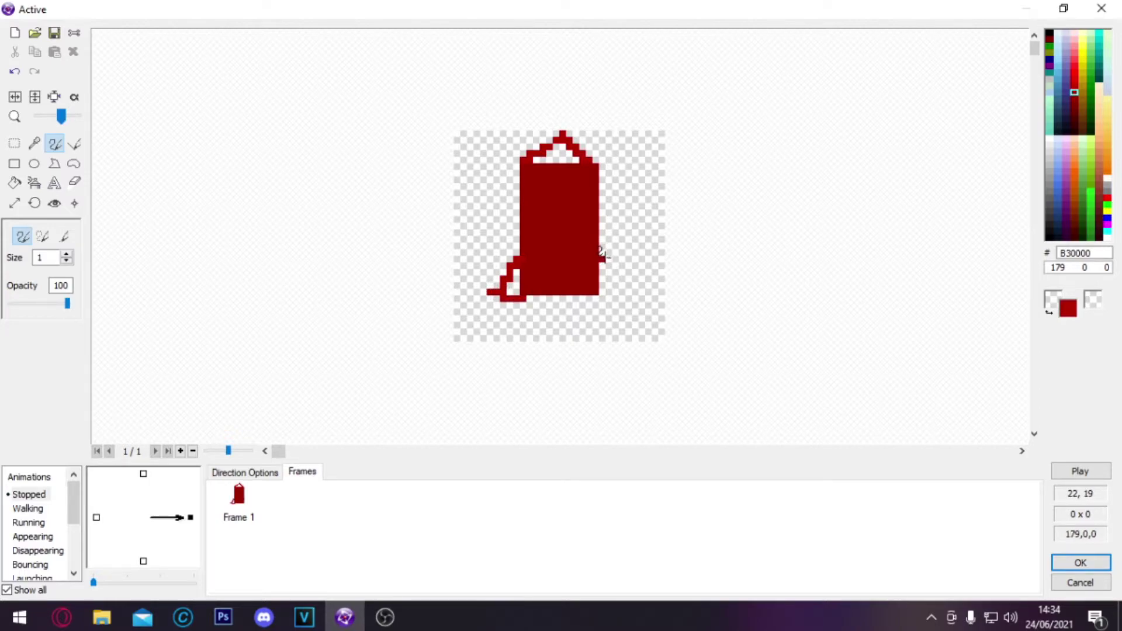
key("ctrl+z")
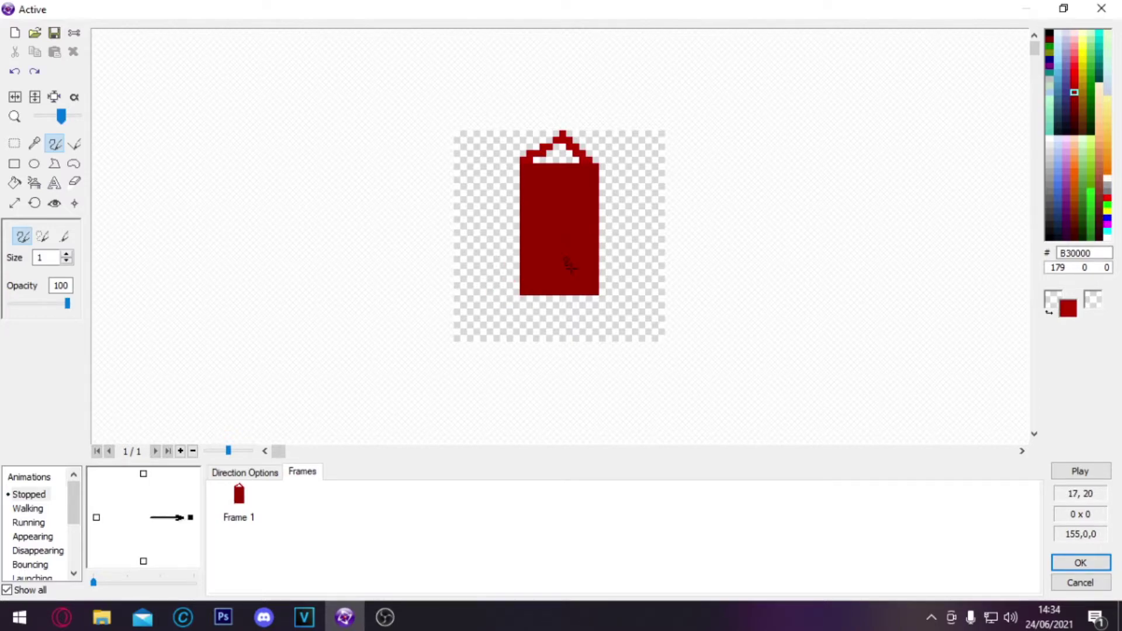
mouse_move(517, 261)
left_mouse_down()
mouse_move(481, 290)
mouse_move(521, 293)
left_mouse_up()
mouse_move(595, 266)
left_mouse_down()
mouse_move(634, 295)
mouse_move(600, 296)
left_mouse_up()
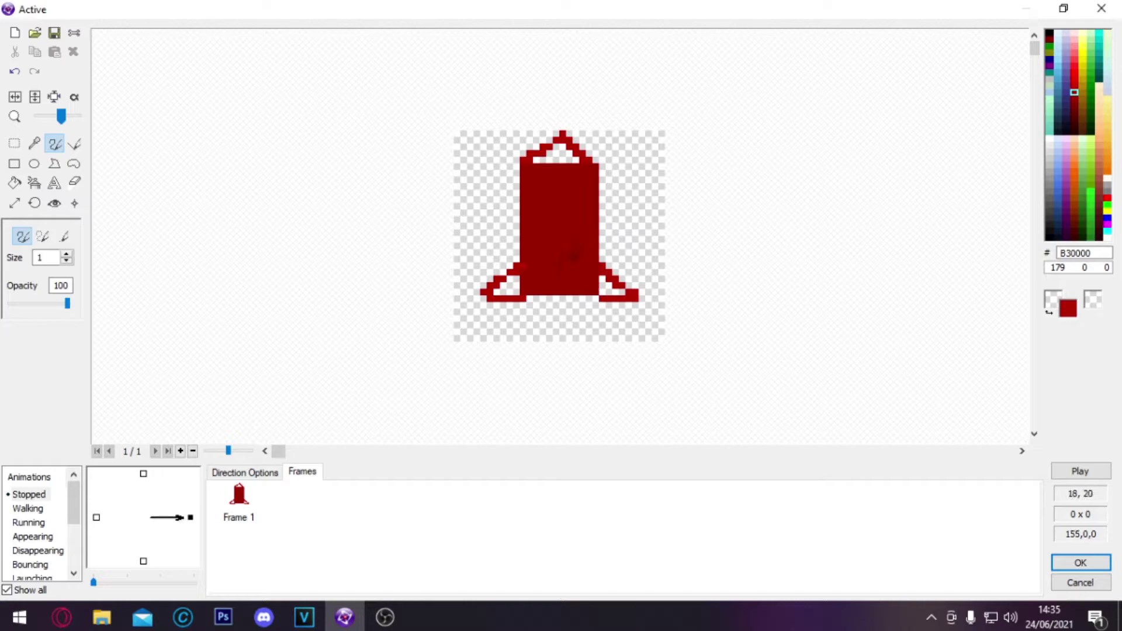
Step: Draw a white ellipse outline as the window on the rocket's body and discard the Active object's image edits
left_click(34, 164)
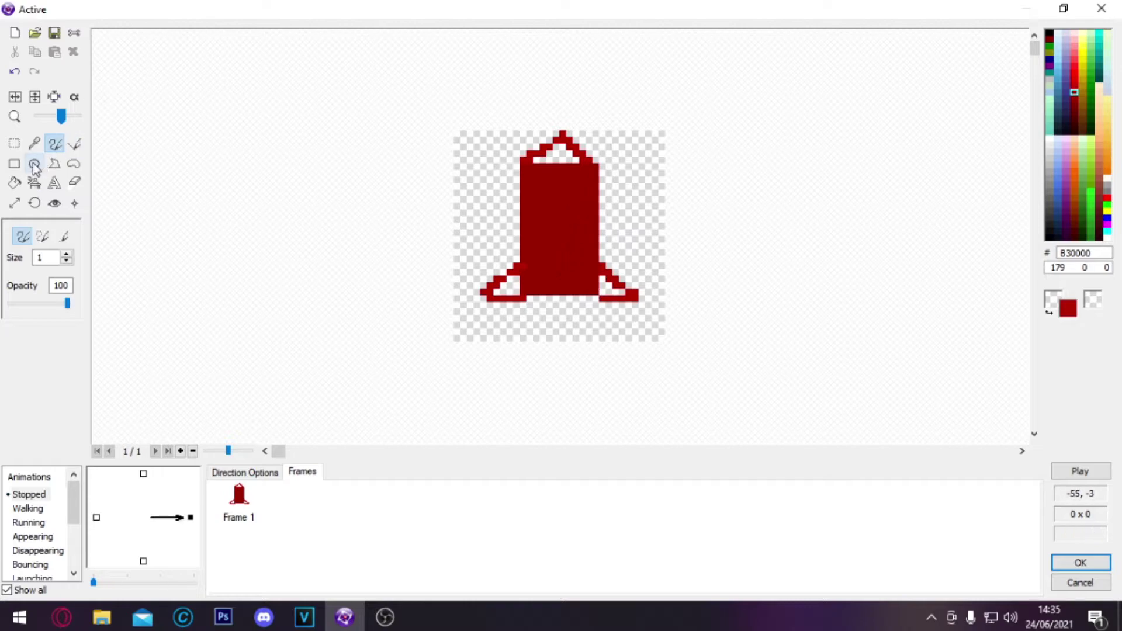
left_click(1050, 140)
left_click_drag(538, 182, 581, 237)
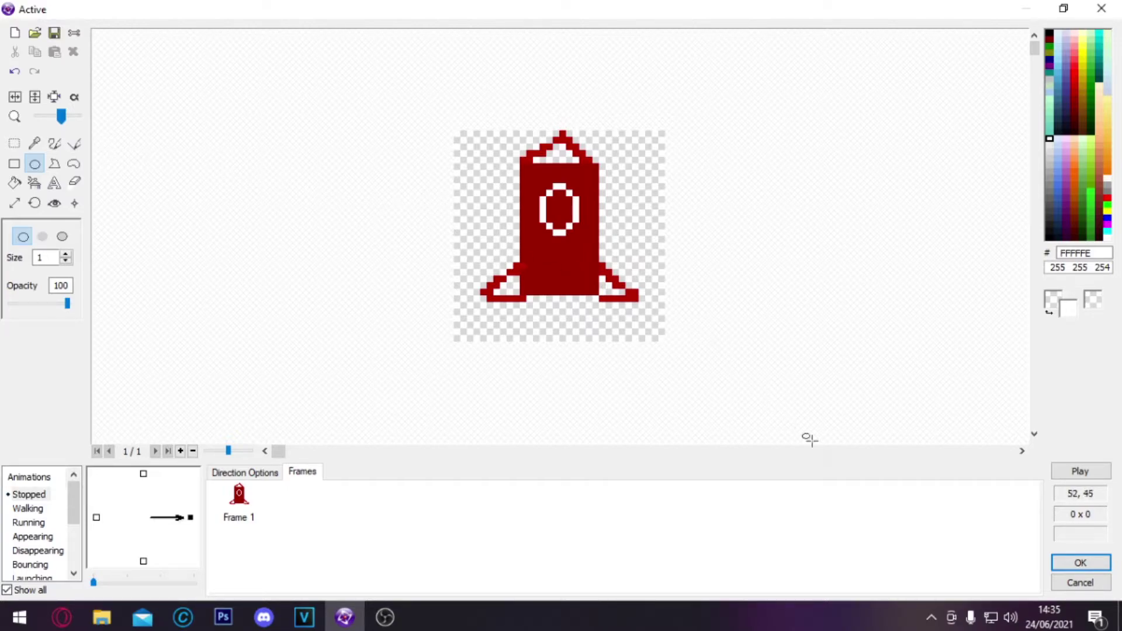
left_click(1079, 582)
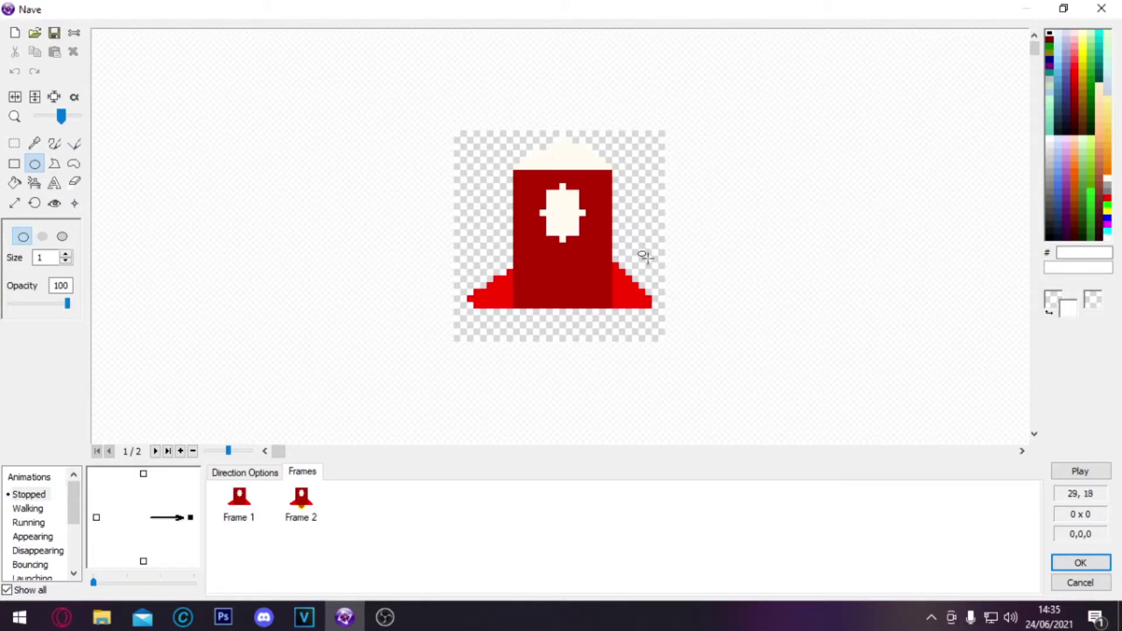
Step: Clone Frame 1 of the Nave object's Stopped animation and delete the duplicate frame
right_click(238, 504)
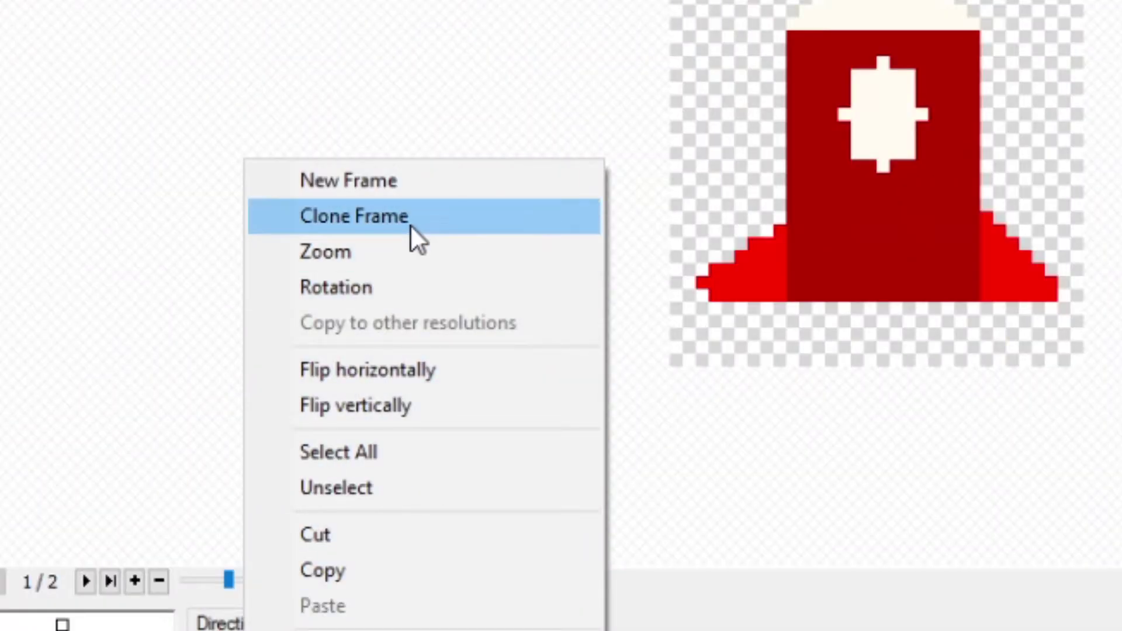
left_click(410, 224)
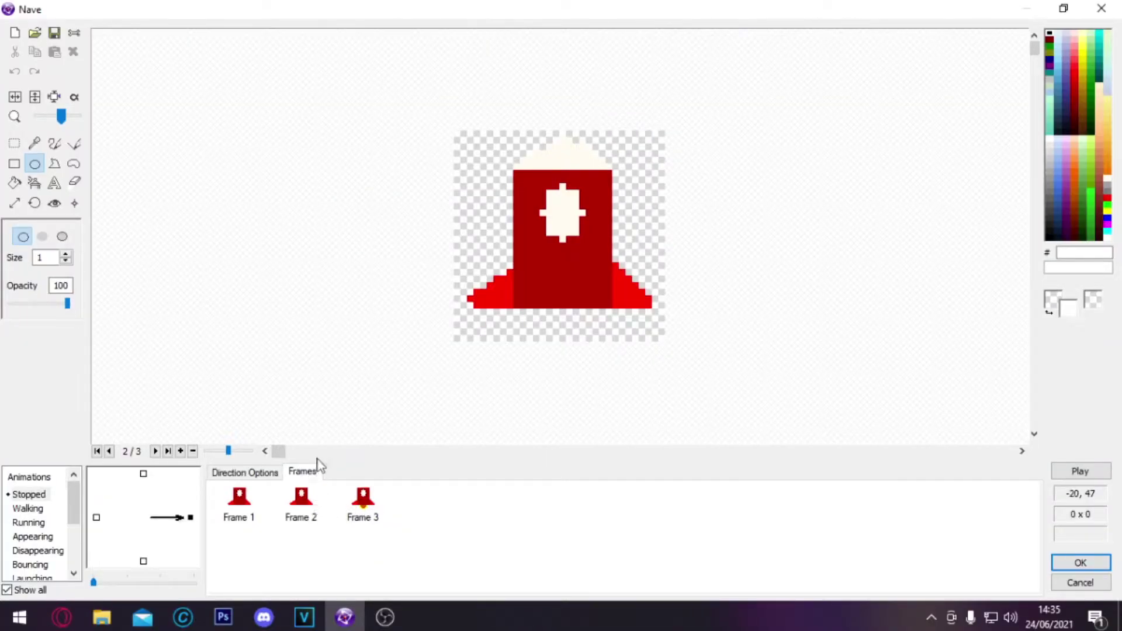
left_click(311, 498)
key("Delete")
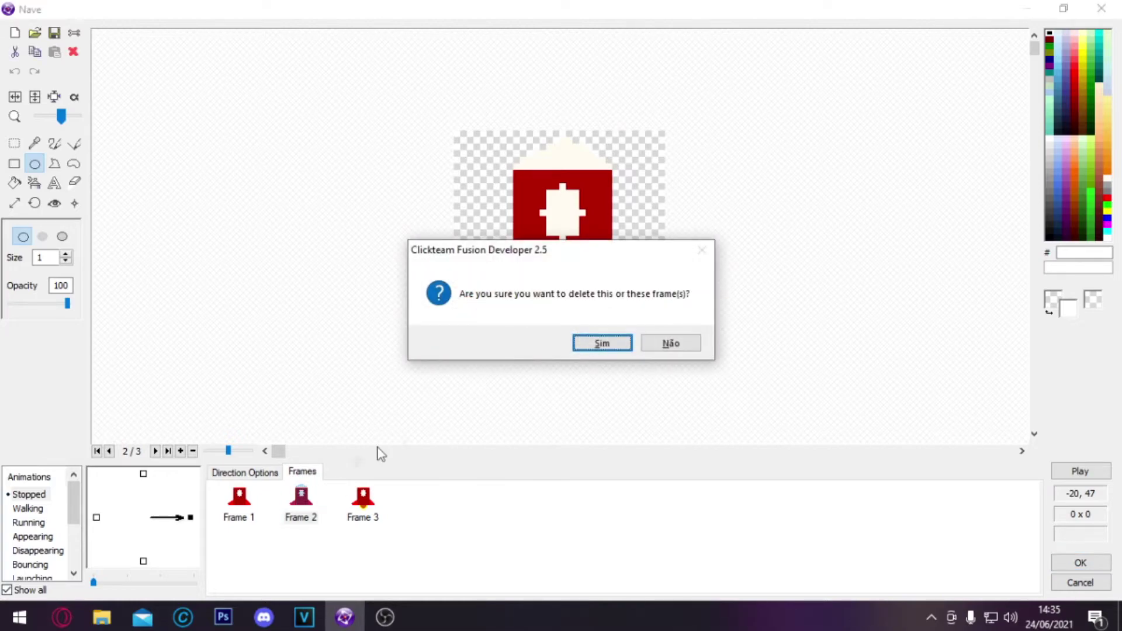
left_click(585, 349)
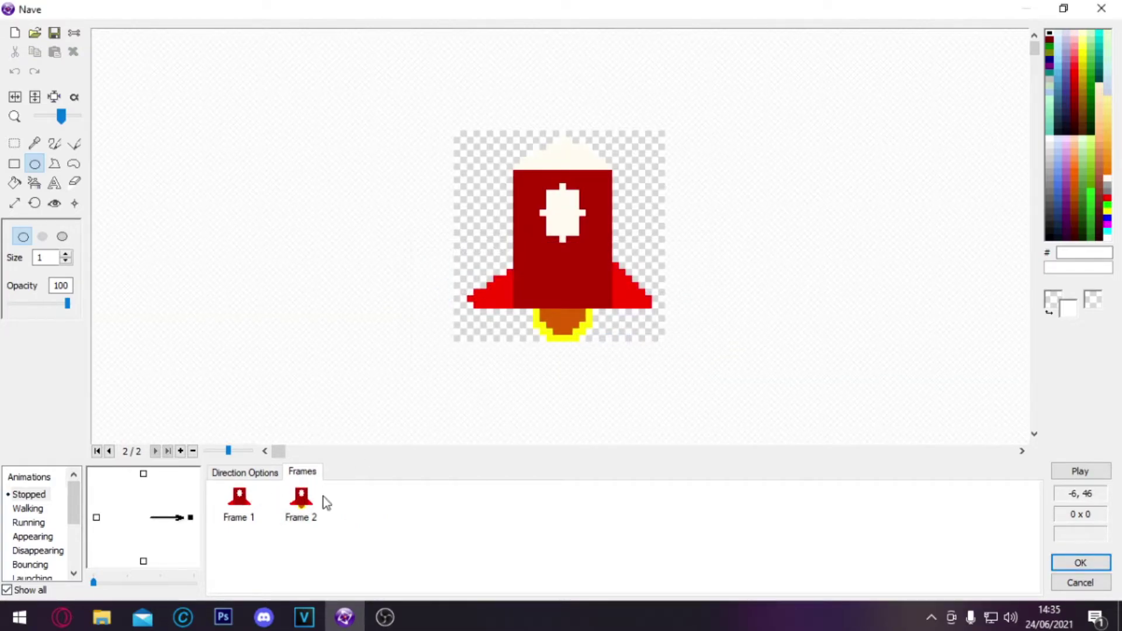
Step: Display Frame 2 of the Nave object's Stopped animation to examine the ship with its thruster flame
right_click(242, 505)
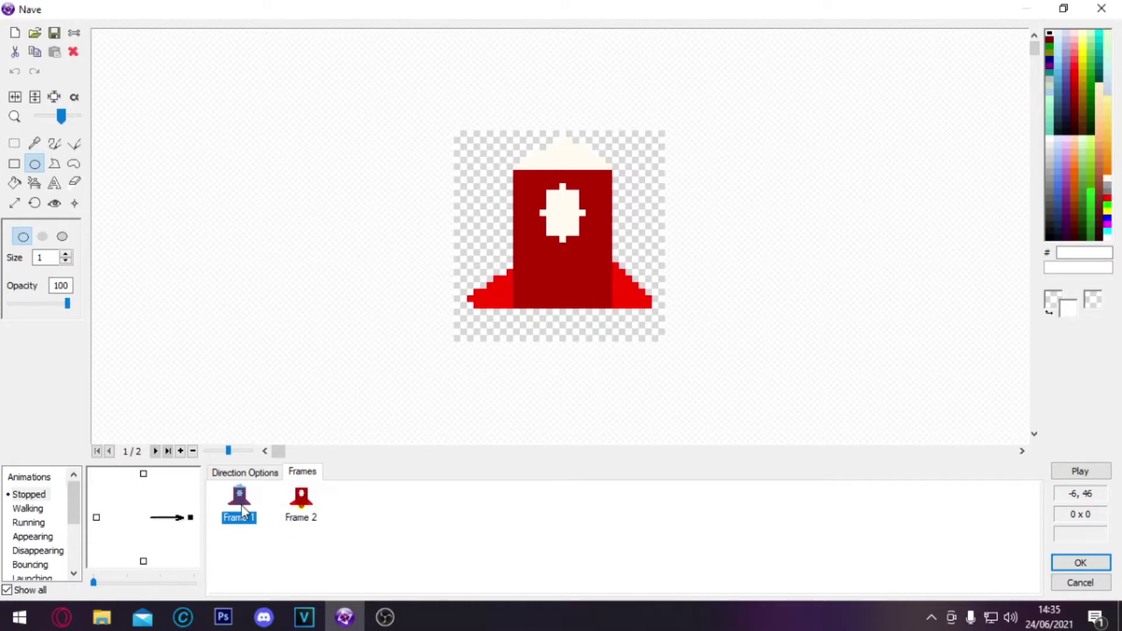
left_click(412, 540)
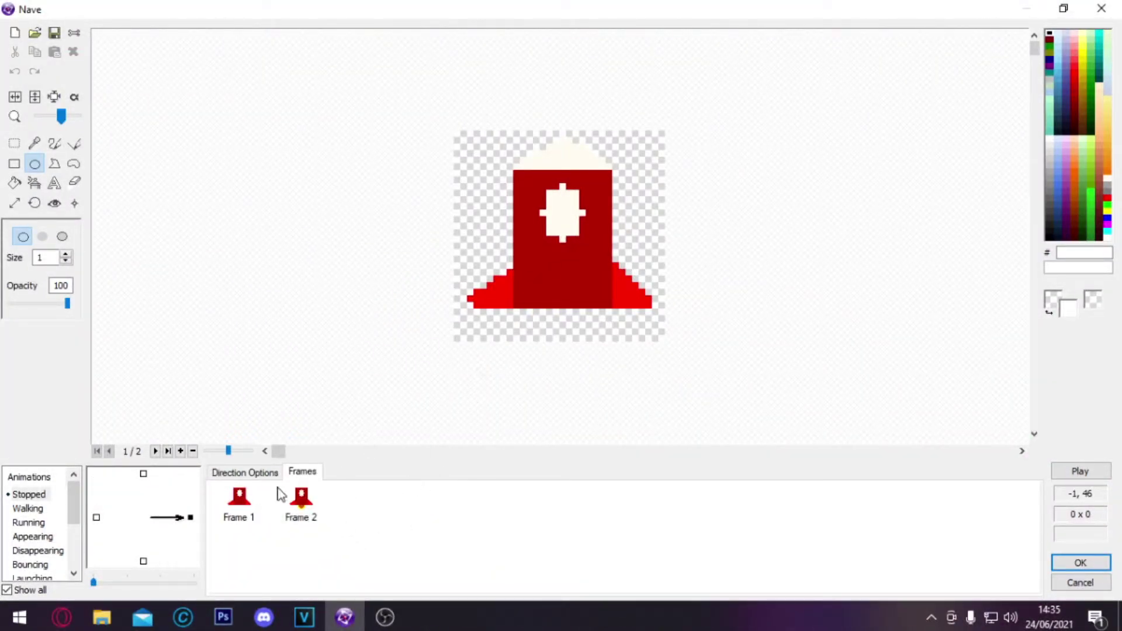
left_click(314, 497)
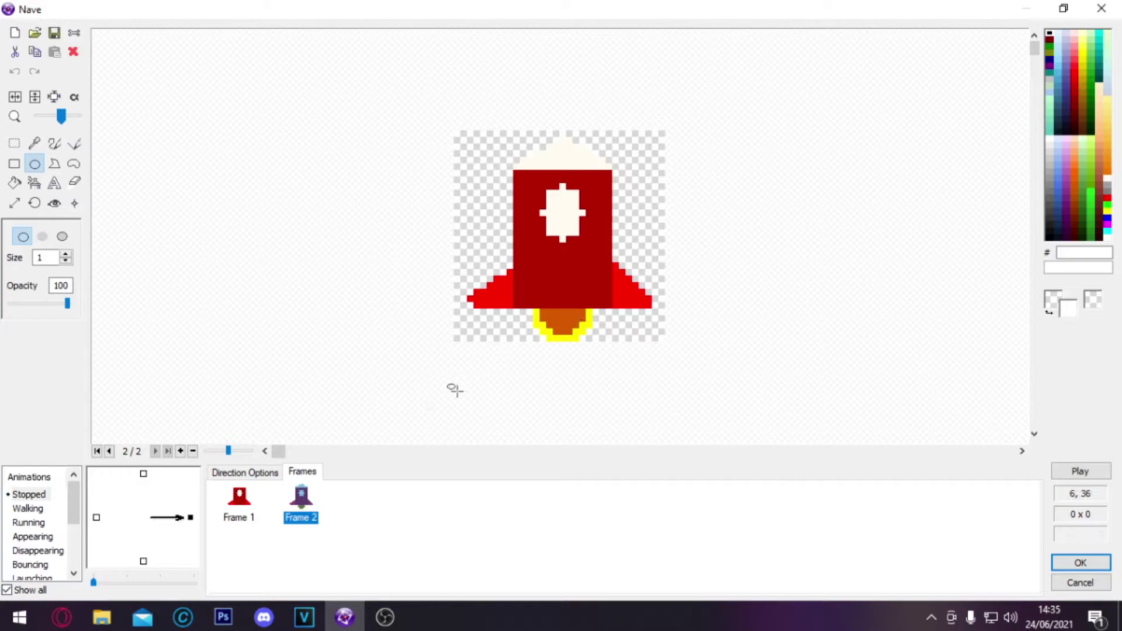
Step: Compare Frame 1 and Frame 2 of the Nave object's Stopped animation by displaying them alternately
left_click(241, 501)
left_click(300, 501)
left_click(239, 503)
left_click(321, 513)
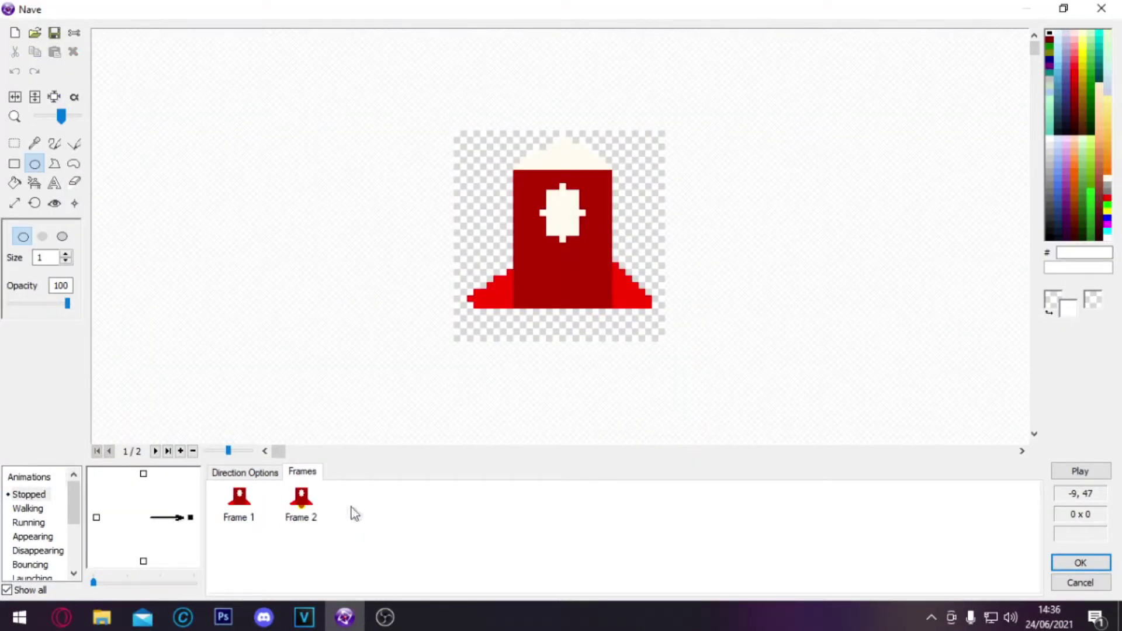
left_click(302, 501)
left_click(241, 502)
left_click(301, 502)
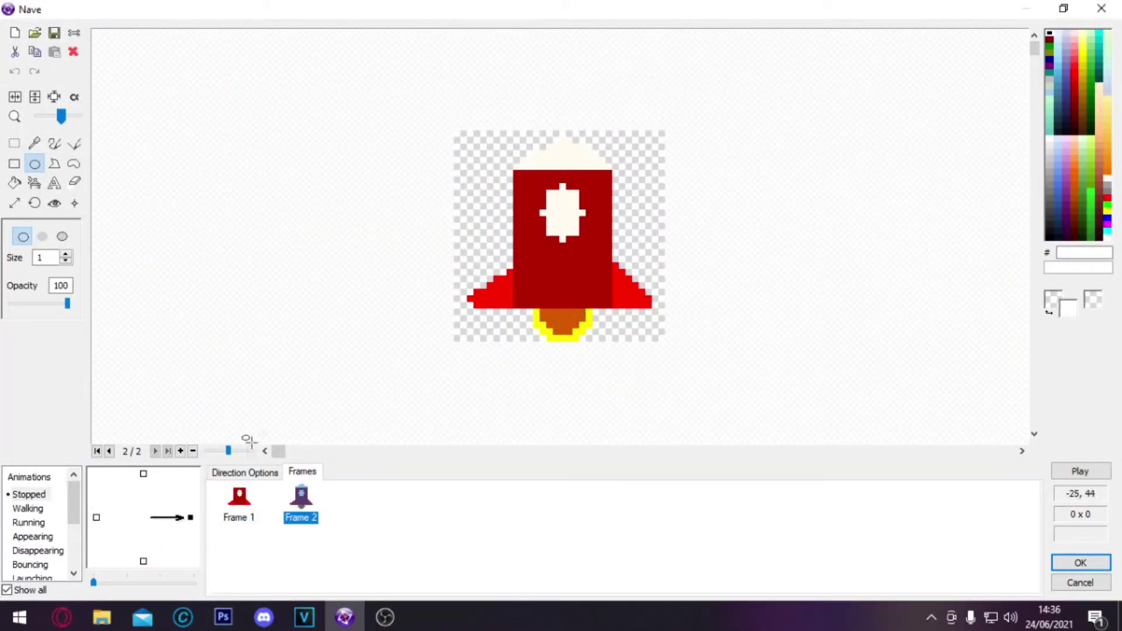
left_click(249, 493)
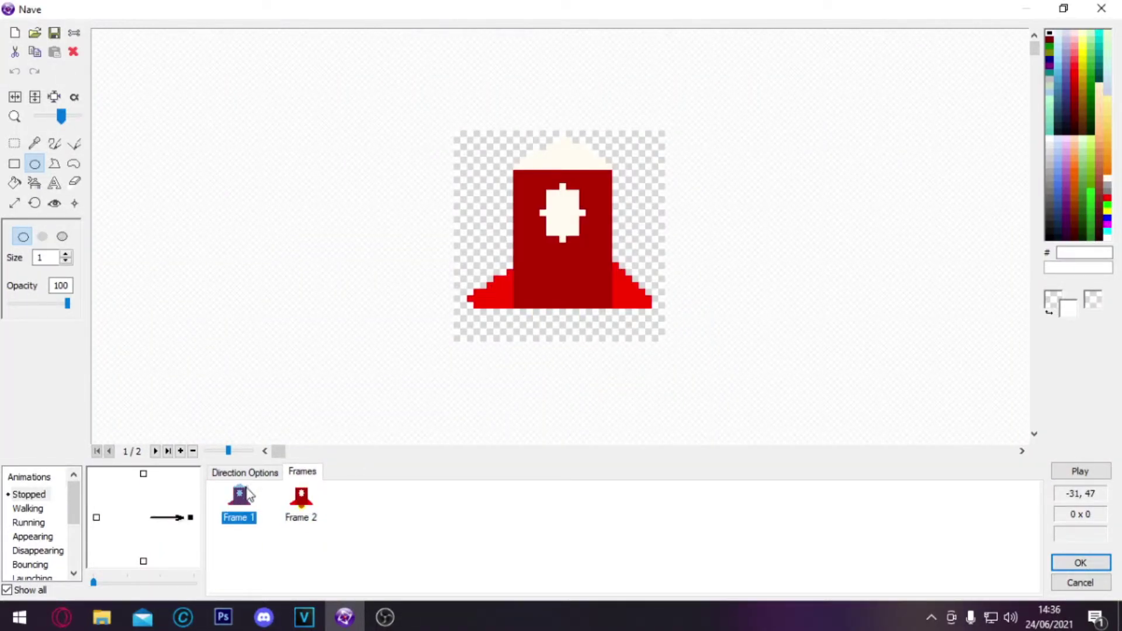
right_click(248, 493)
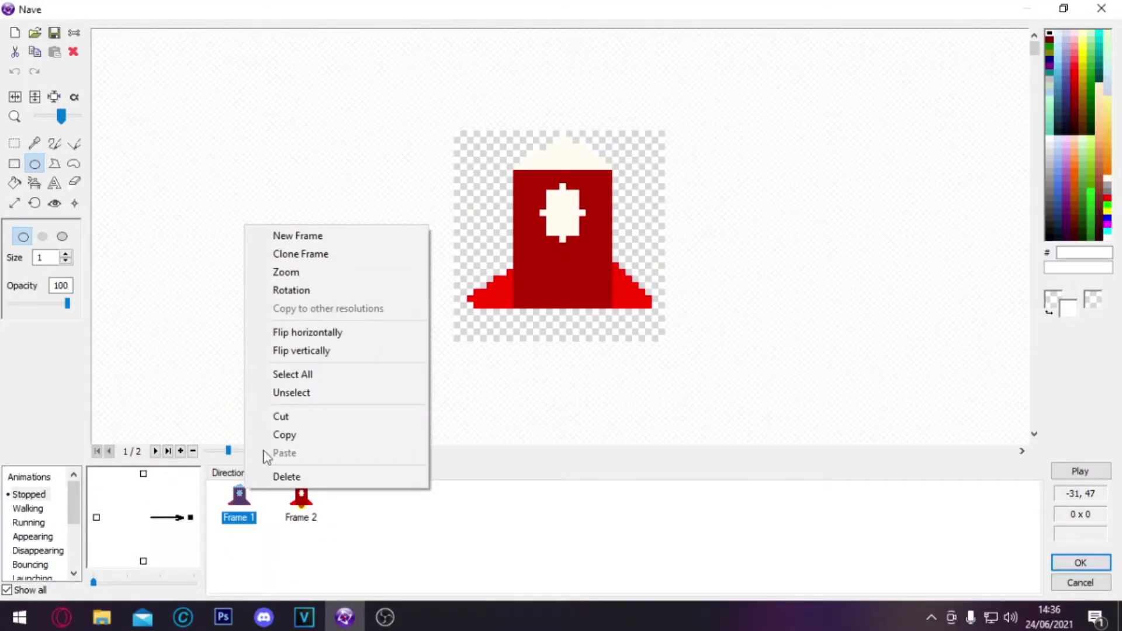
left_click(531, 598)
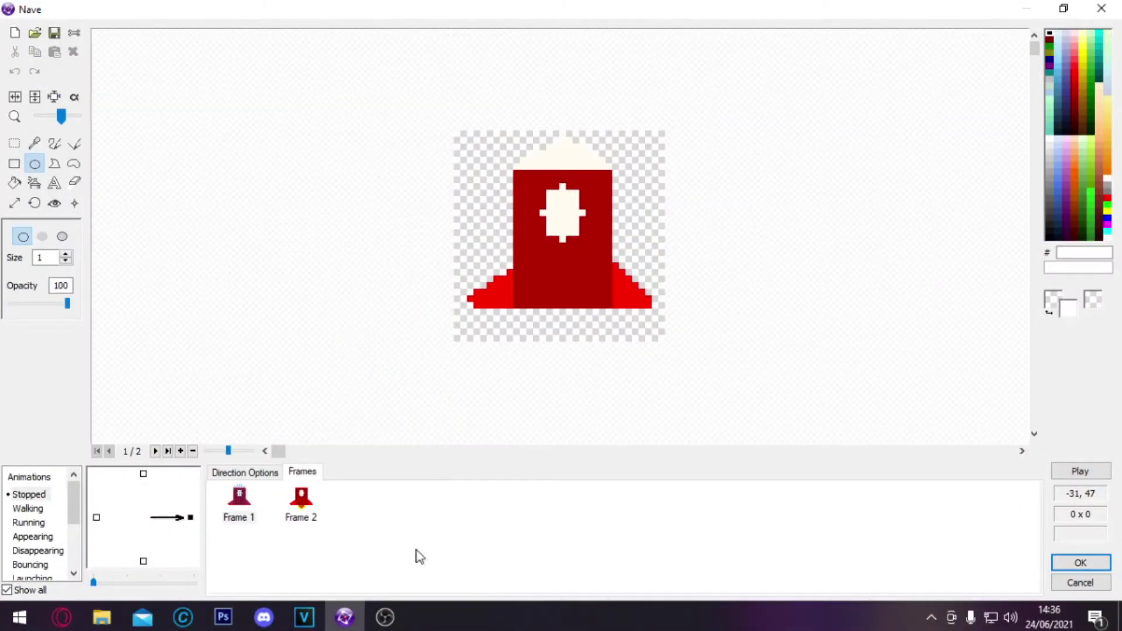
left_click(298, 504)
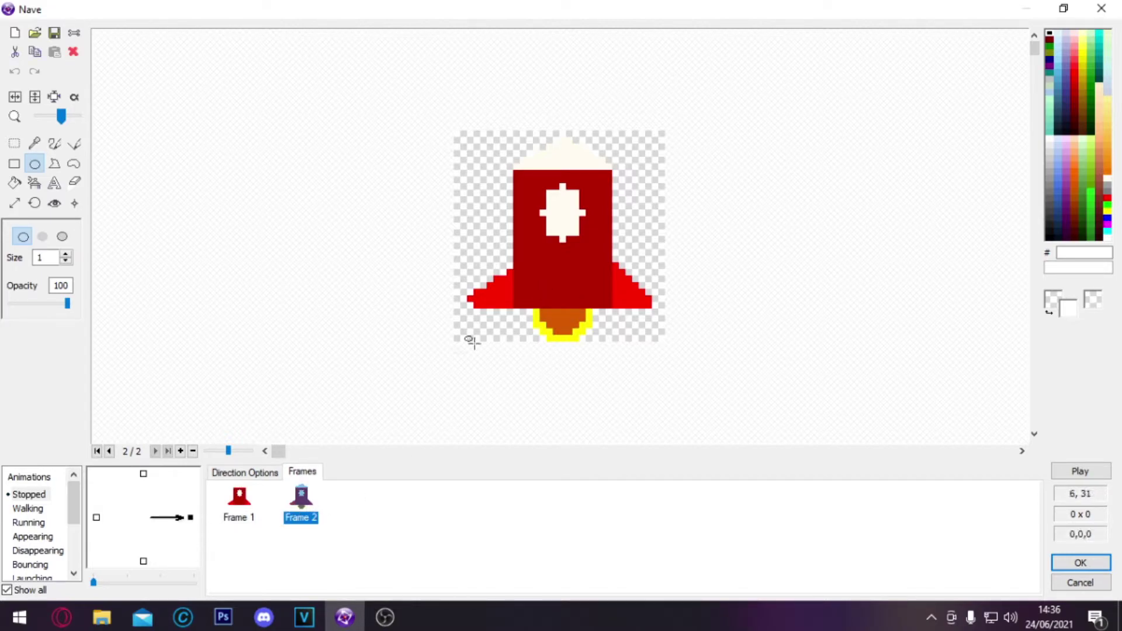
left_click(253, 501)
left_click(310, 497)
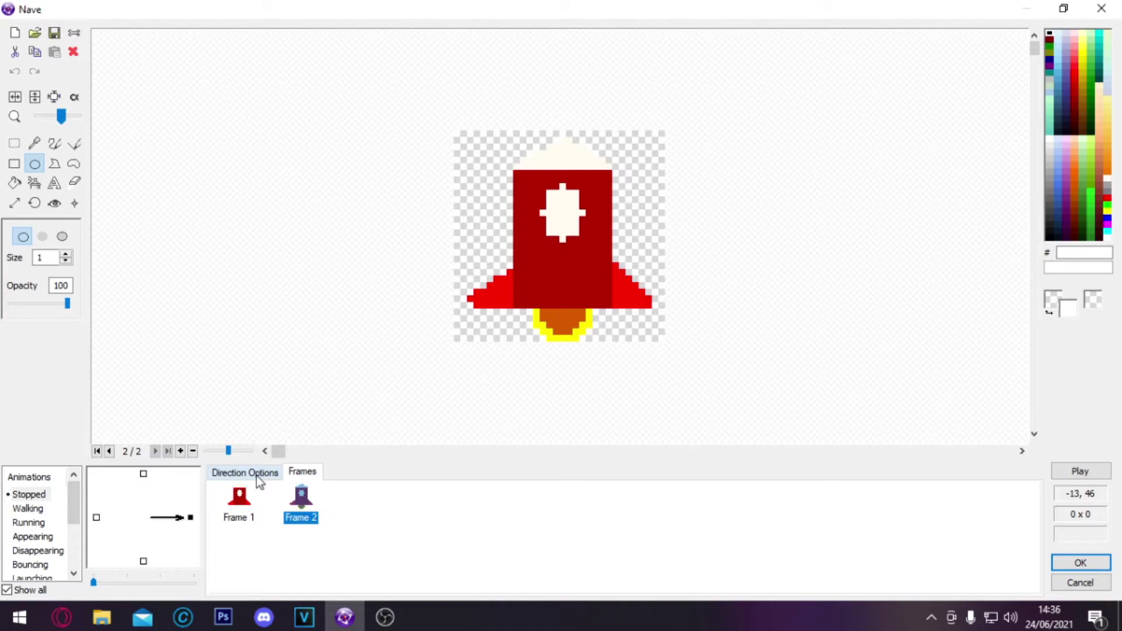
Step: Check the Stopped animation's speed in the direction options, preview the animation and accept the Nave object's edits
left_click(261, 474)
left_click(304, 473)
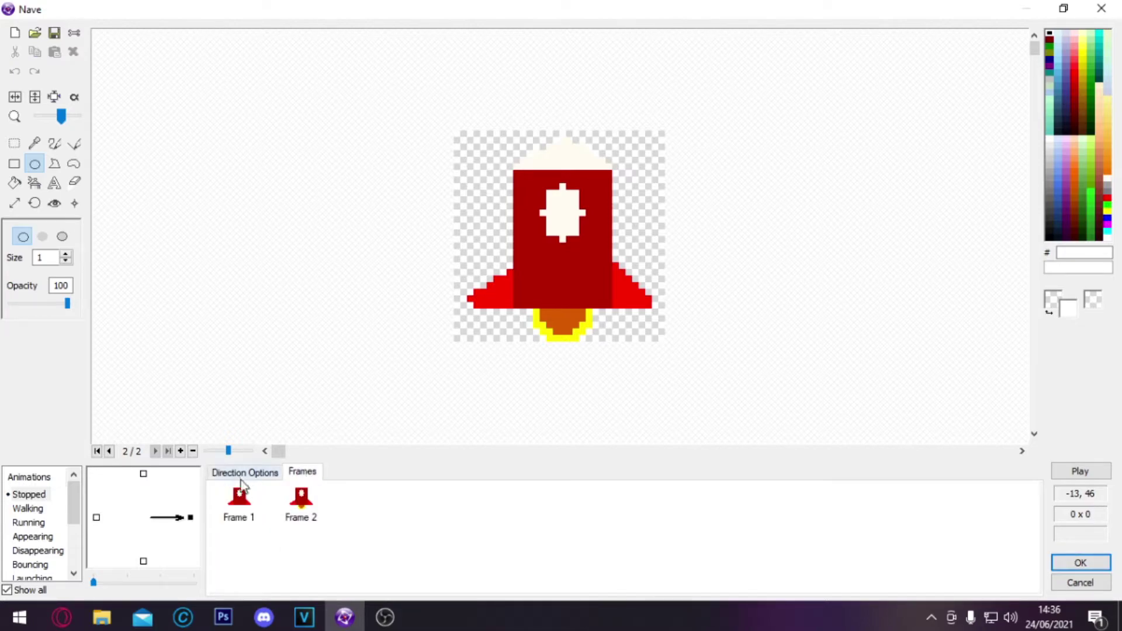
left_click(411, 264)
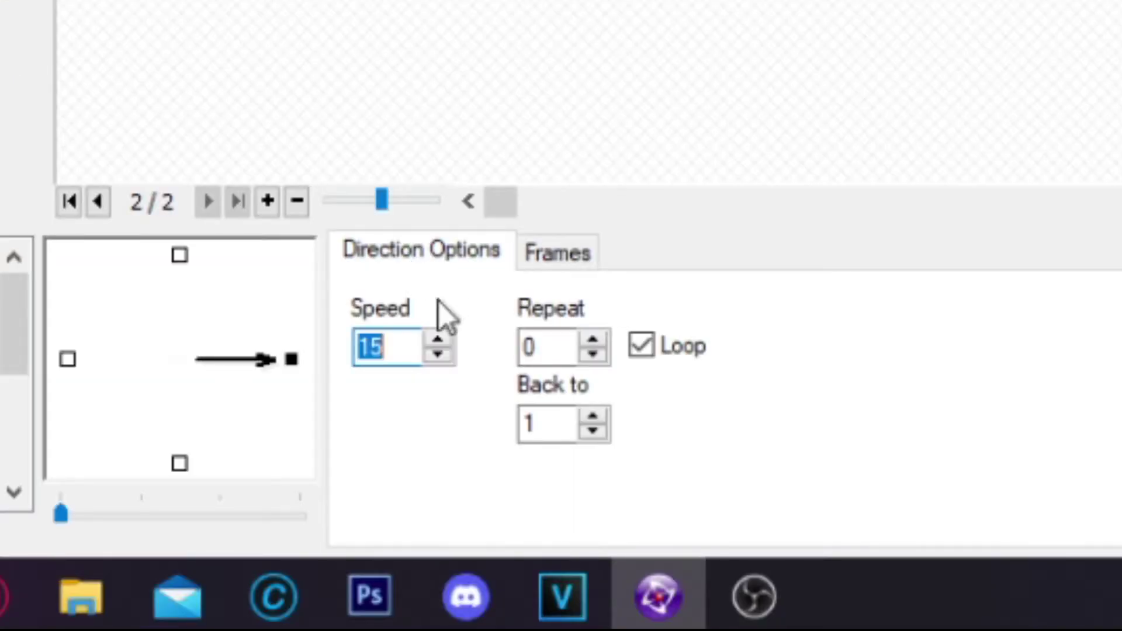
left_click(401, 344)
double_click(408, 347)
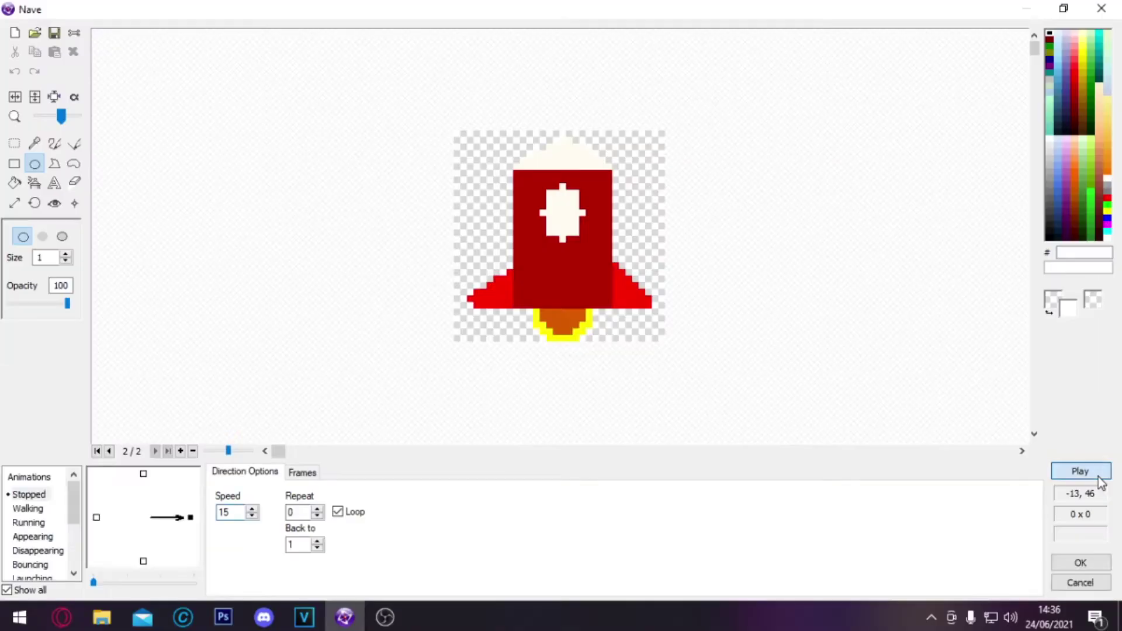
left_click(1098, 480)
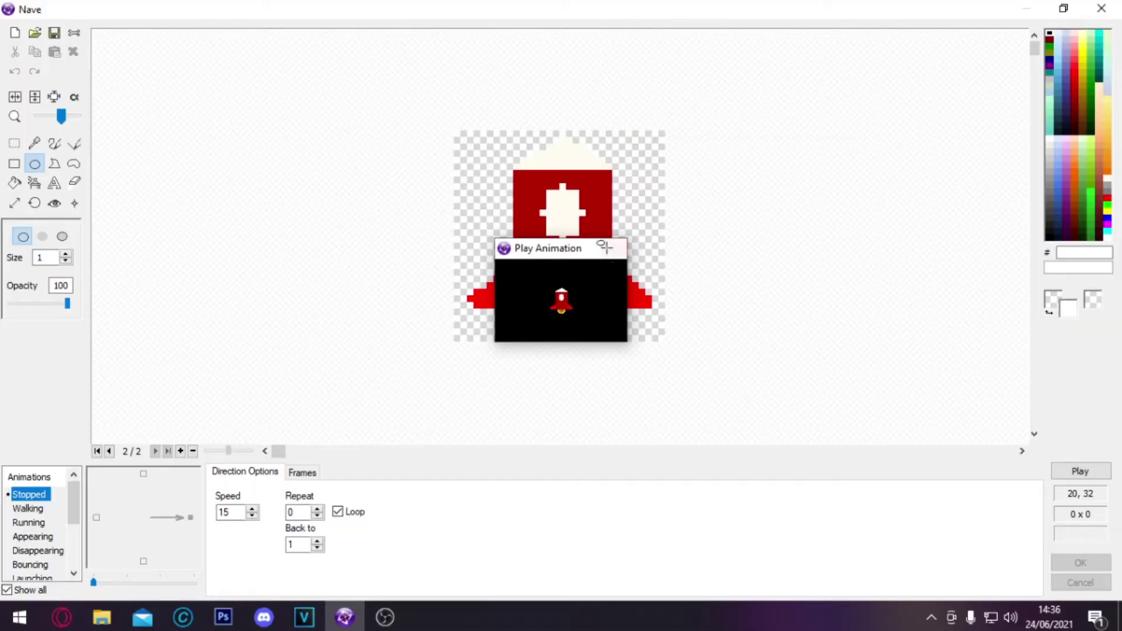
left_click(1079, 471)
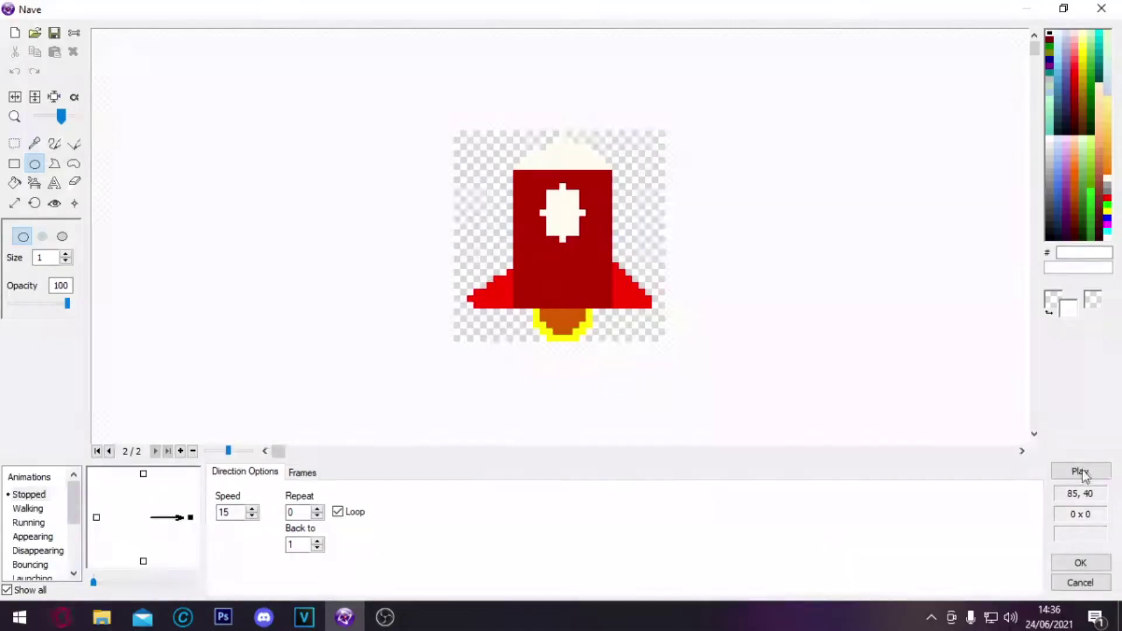
left_click(1107, 564)
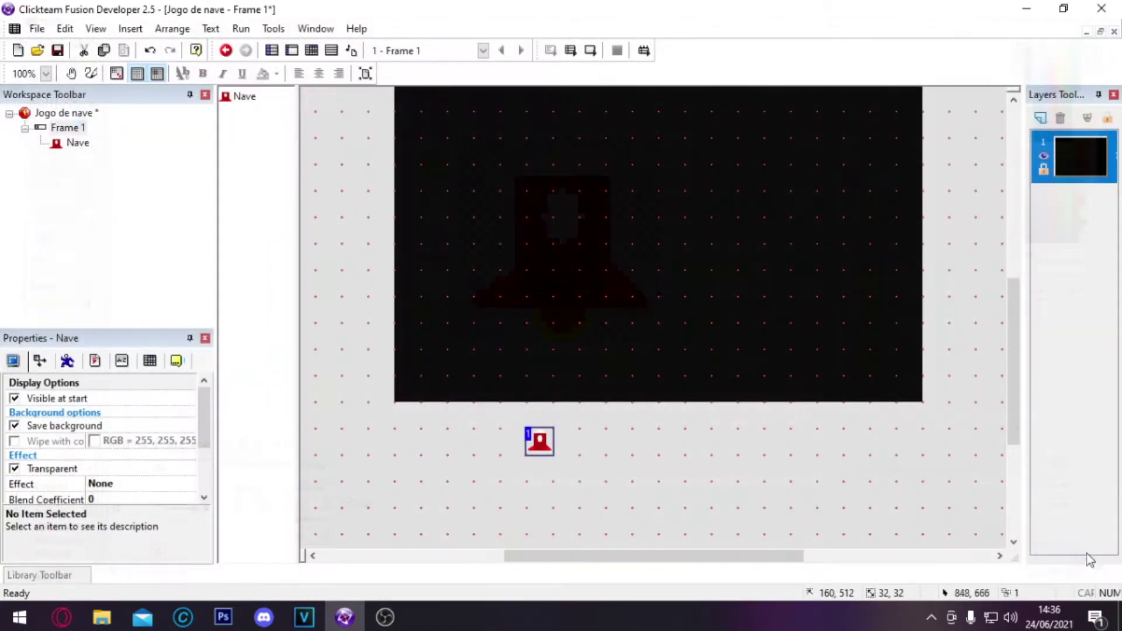
Step: Move the Nave ship into the lower part of the black frame at 256, 416 and test-run the frame
left_click_drag(548, 444, 628, 365)
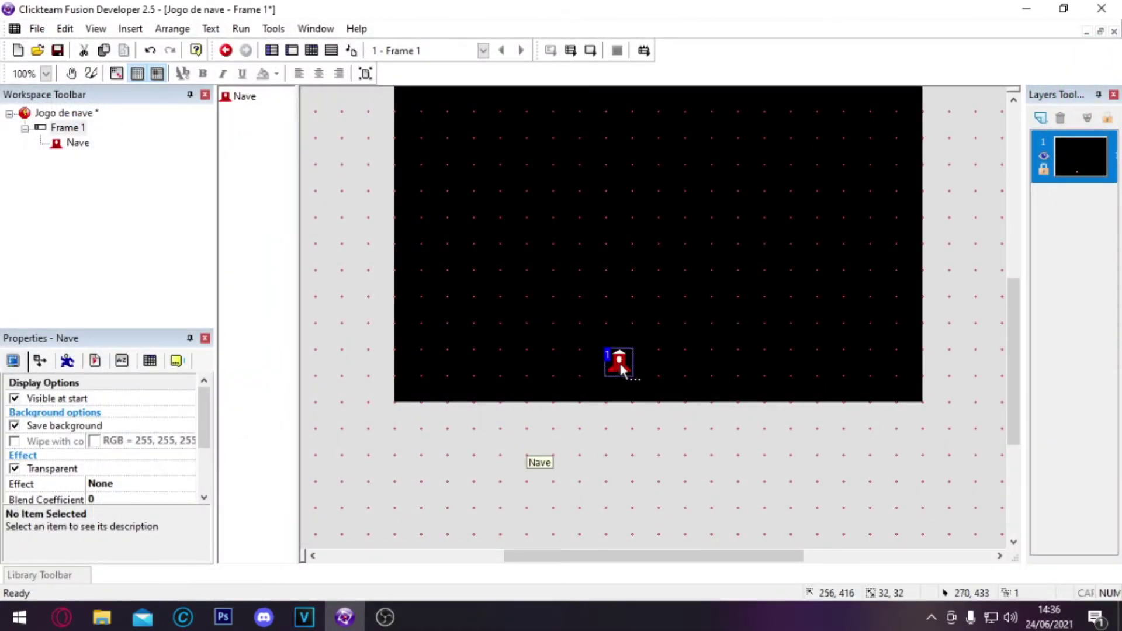
left_click(590, 57)
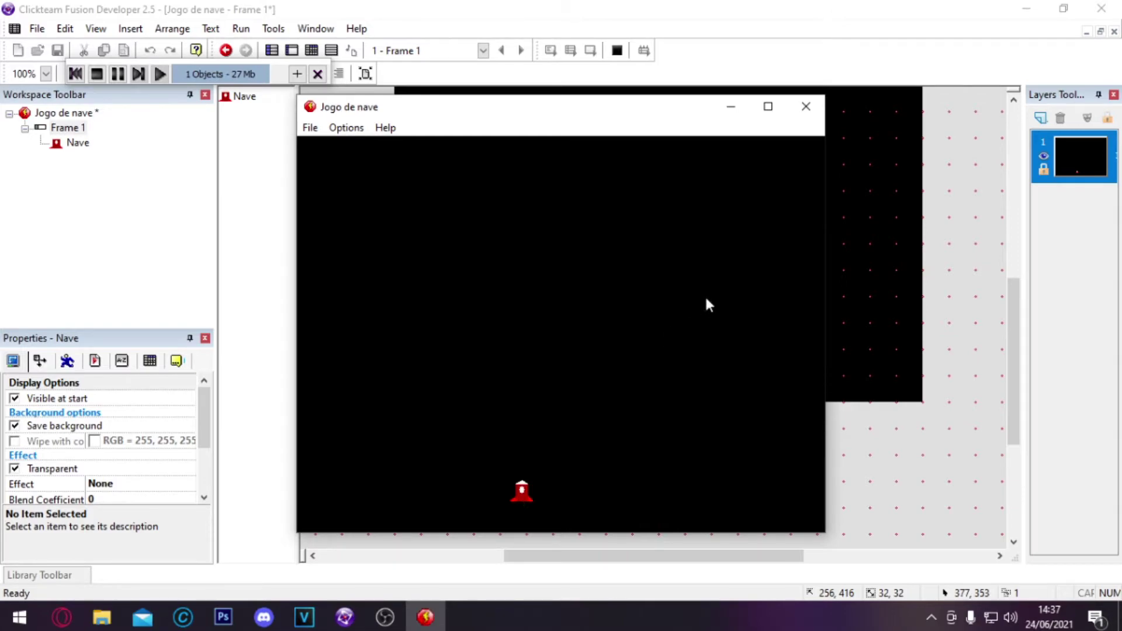
key("alt+F4")
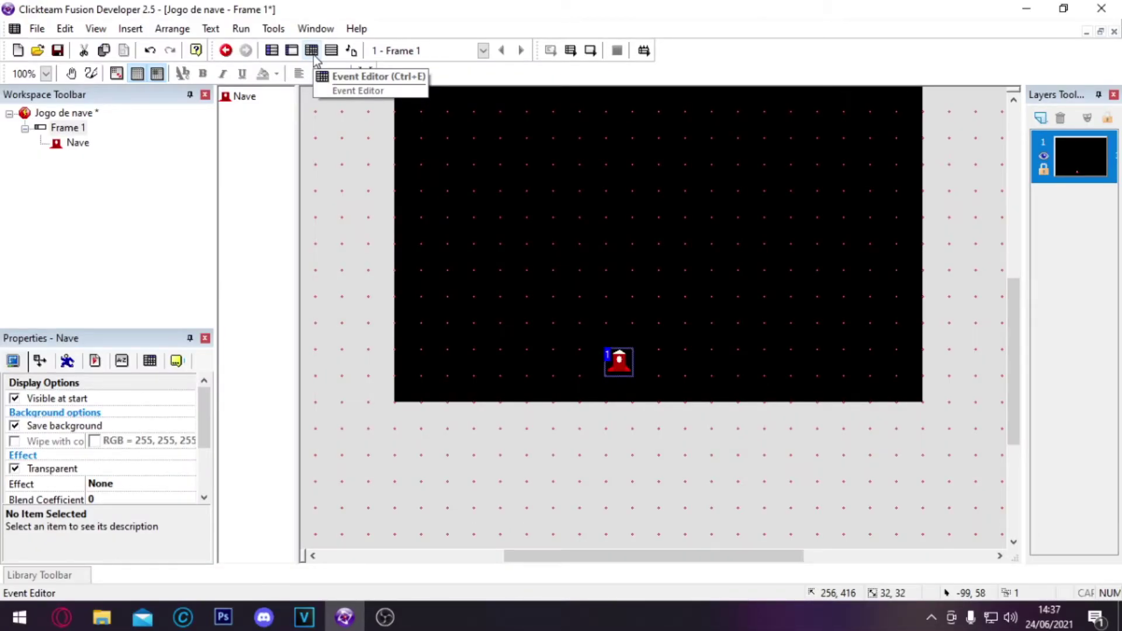
Step: In the Event Editor, add a keyboard condition that repeats while the D key is pressed
left_click(313, 55)
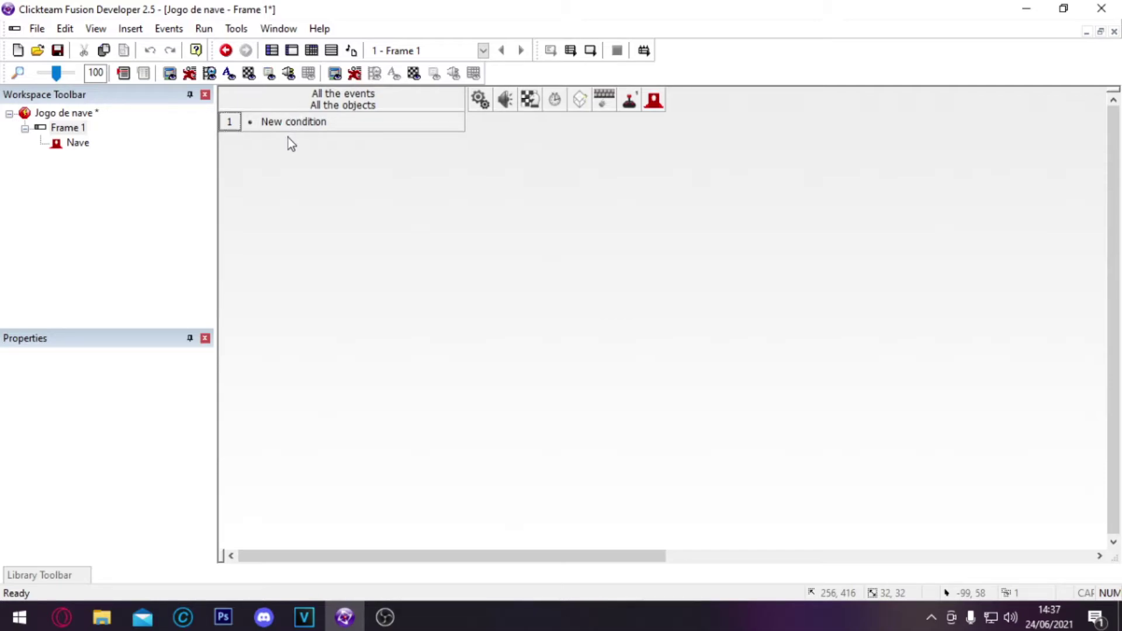
left_click(296, 125)
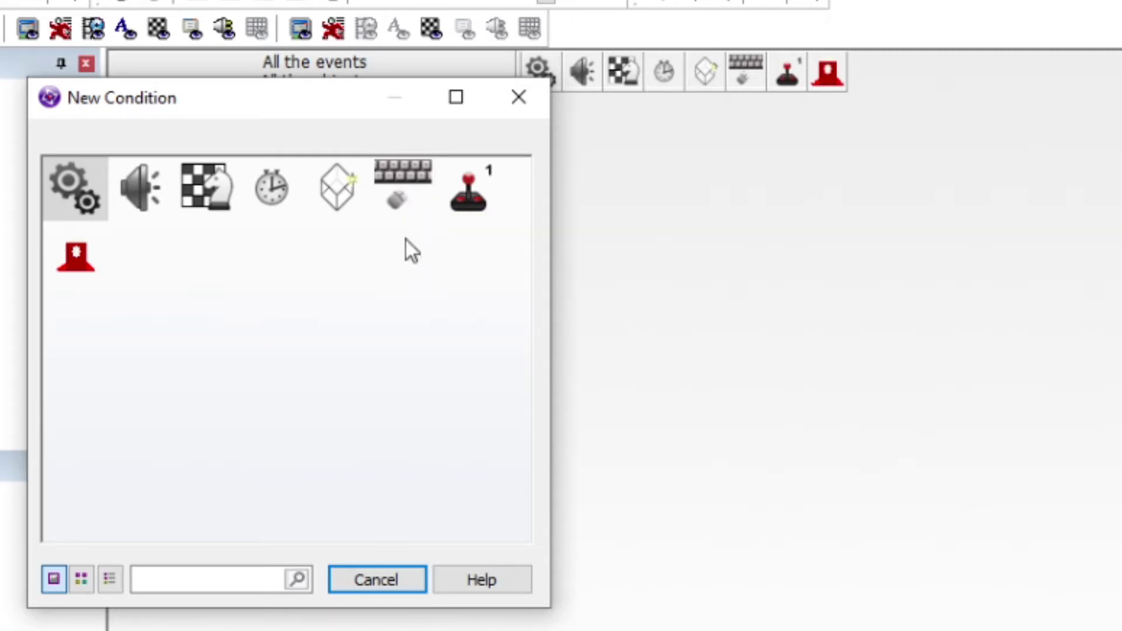
left_click(404, 194)
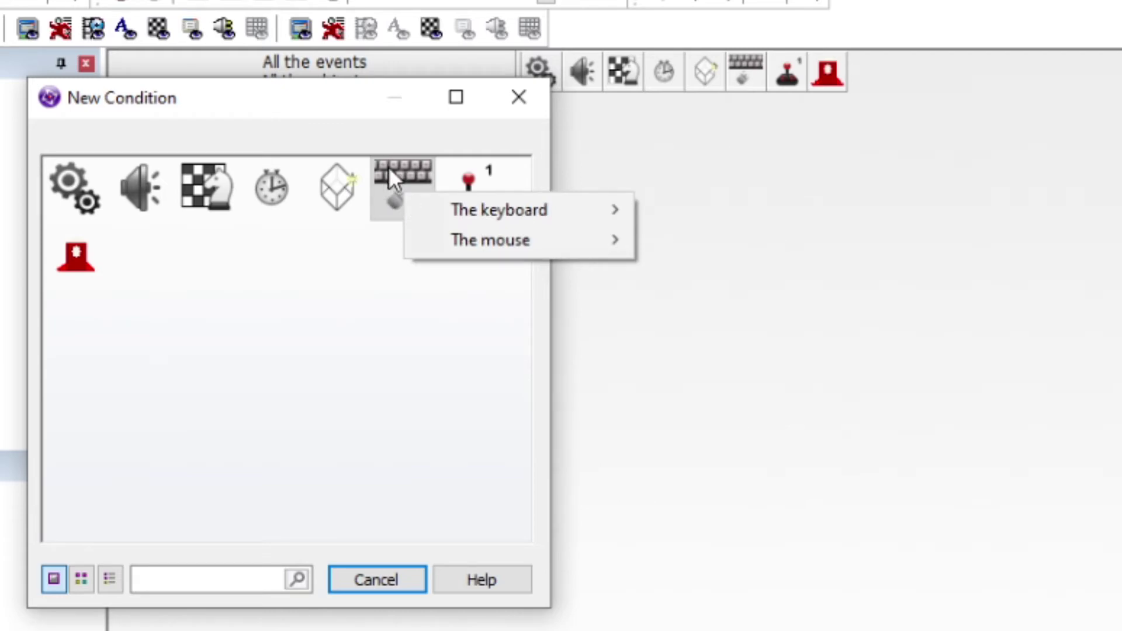
mouse_move(524, 207)
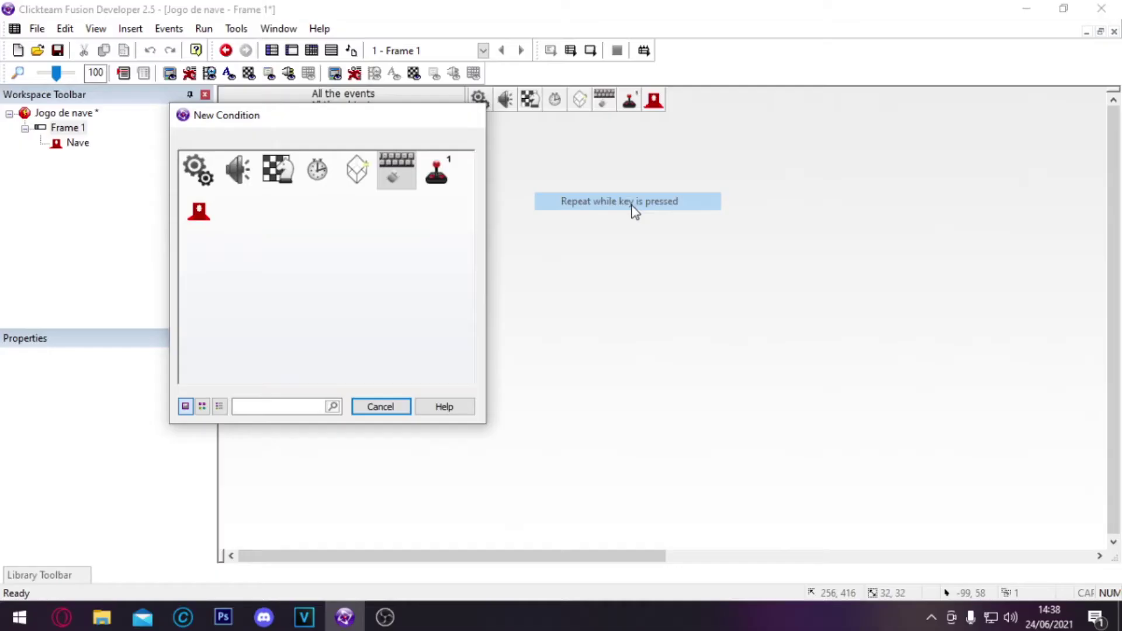
left_click(792, 245)
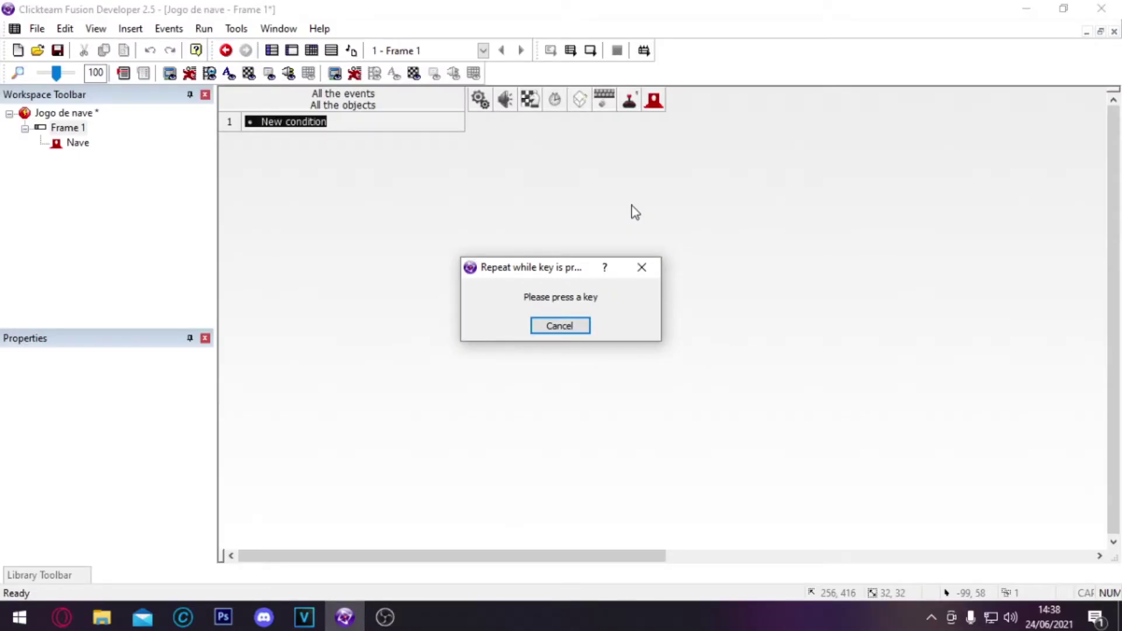
key("d")
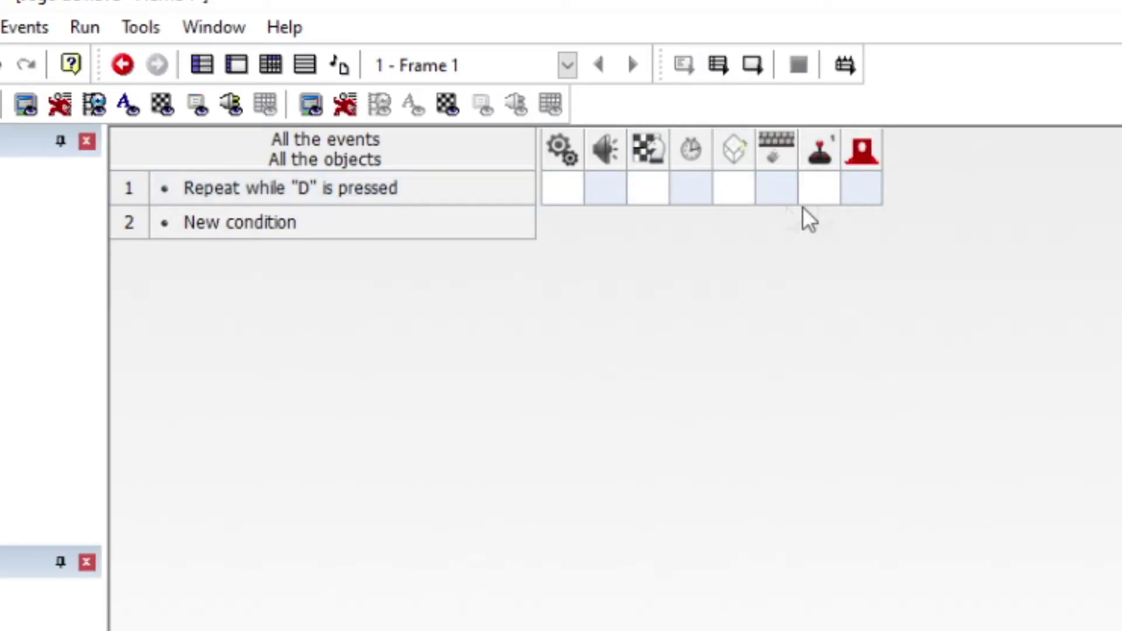
Step: For the D event, add a Set X Coordinate action to Nave with the expression X( "Nave" )
right_click(867, 200)
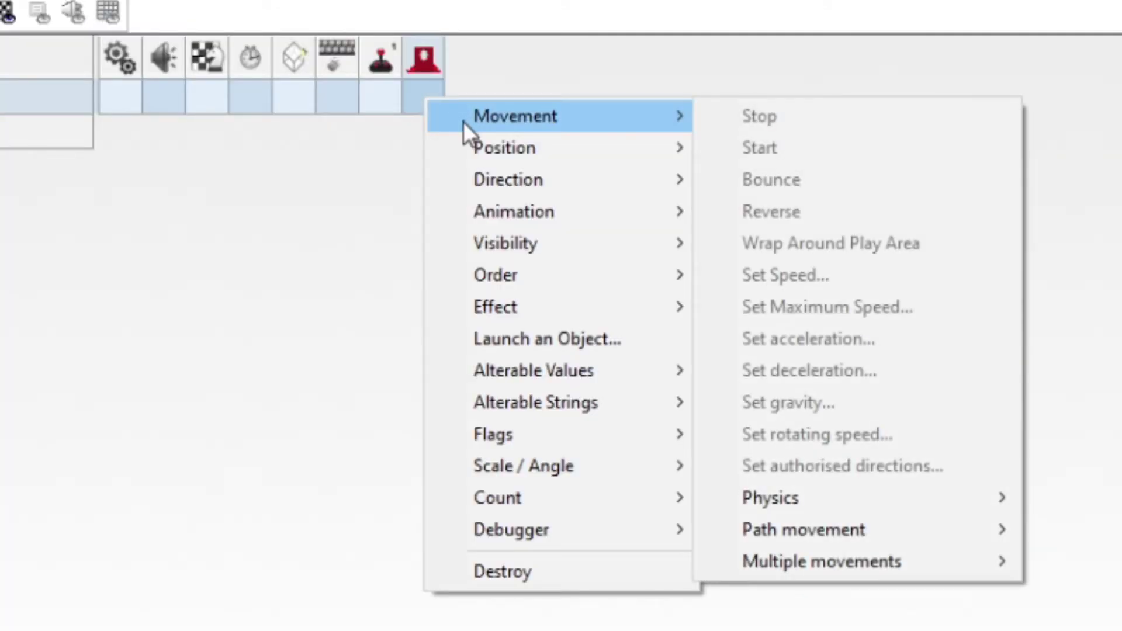
mouse_move(912, 231)
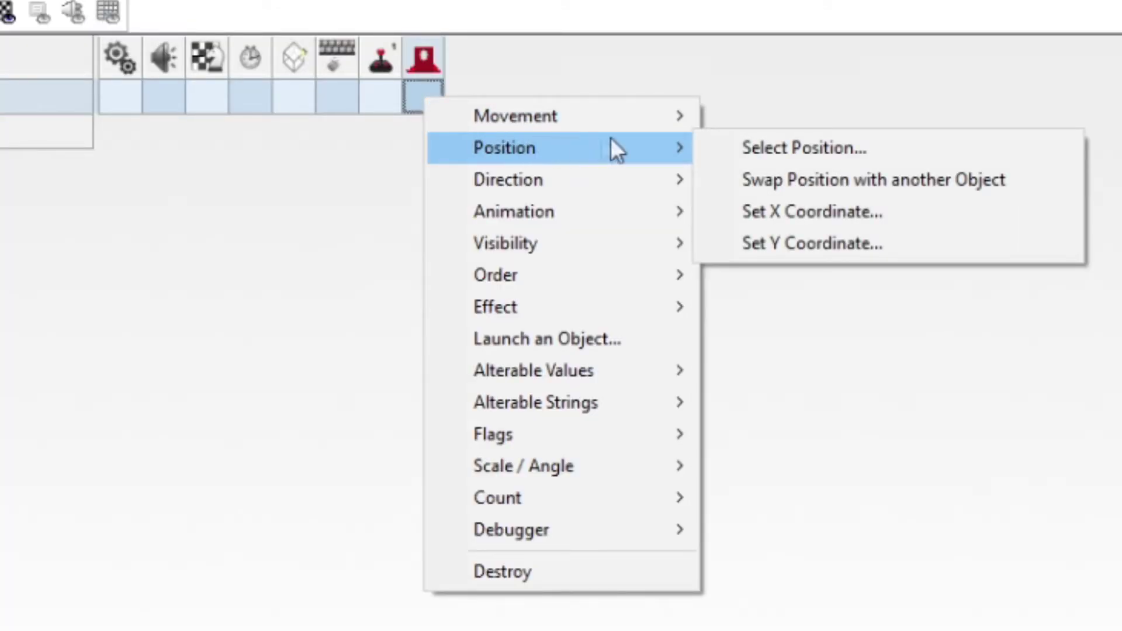
left_click(783, 212)
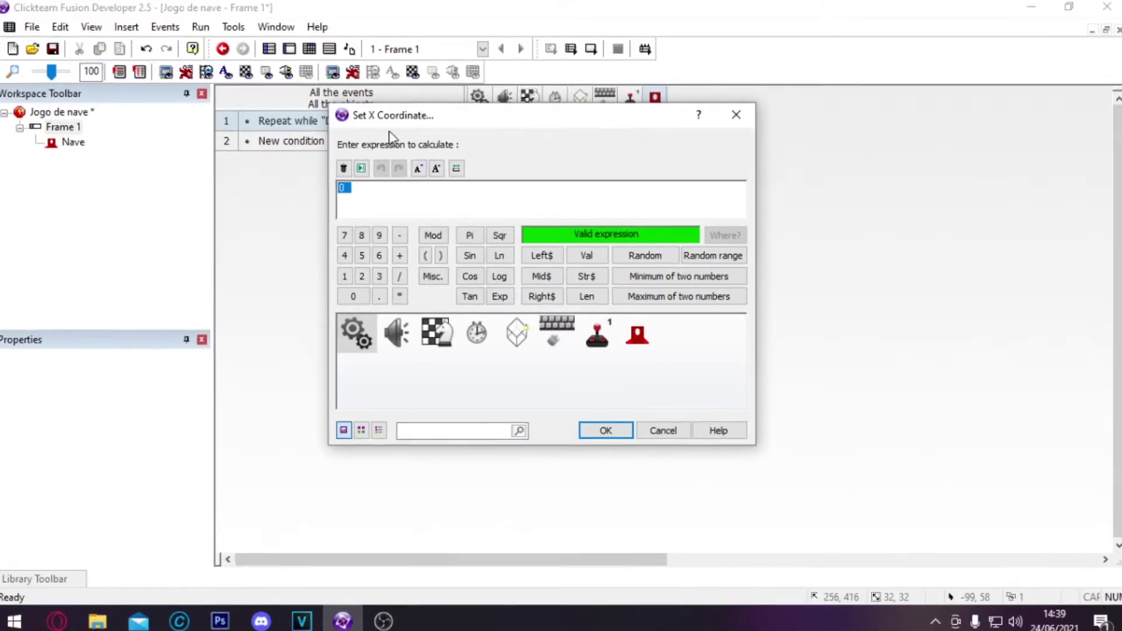
left_click(398, 216)
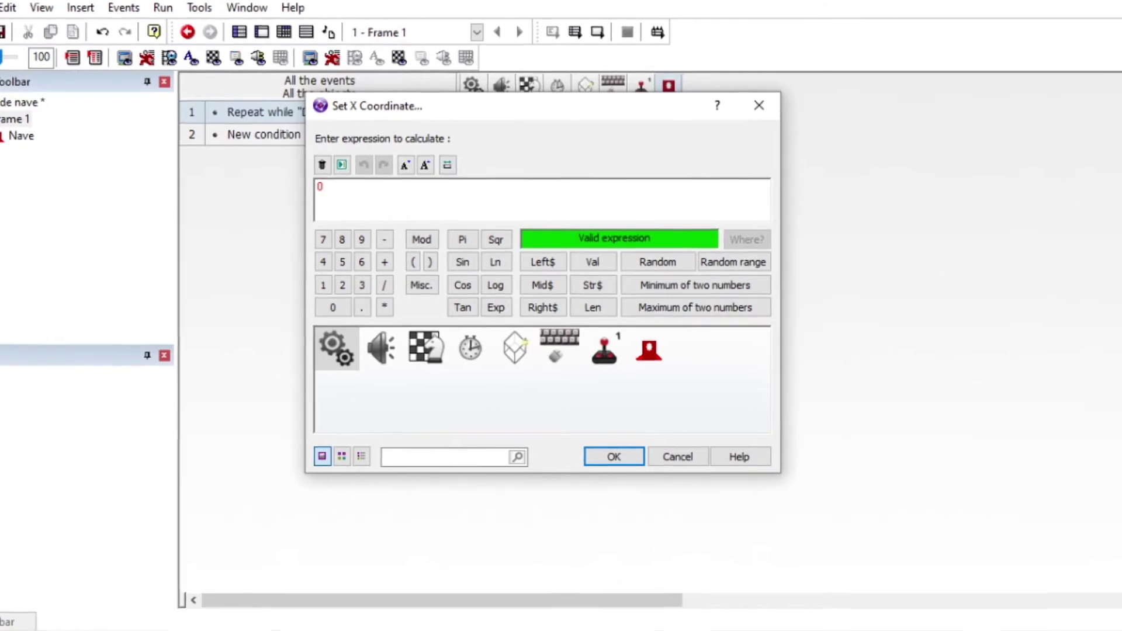
double_click(382, 207)
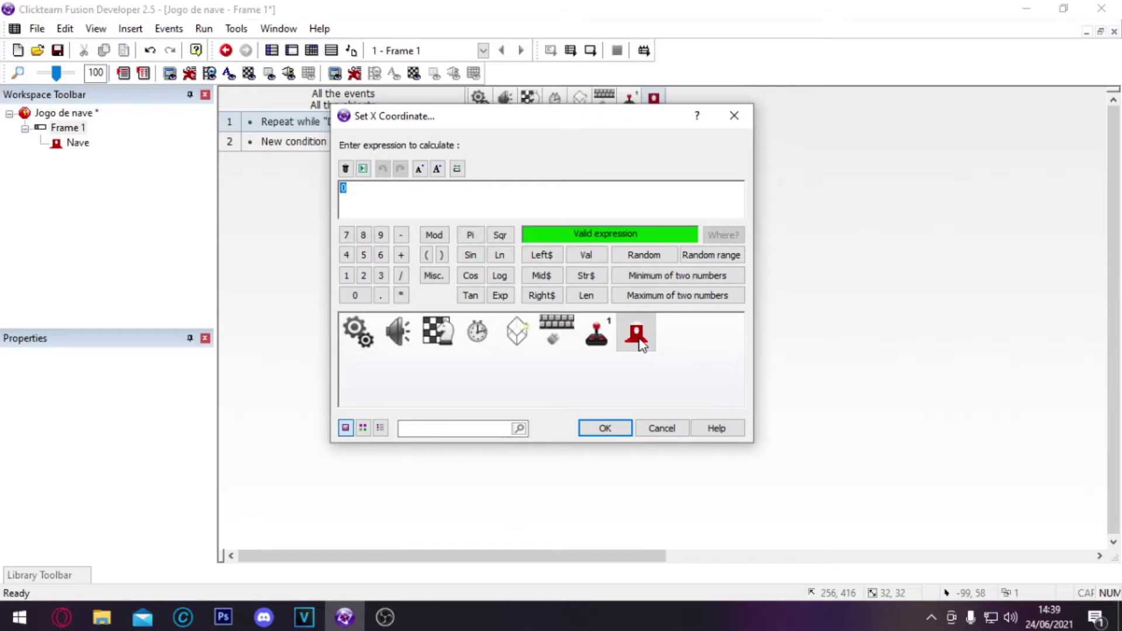
right_click(636, 334)
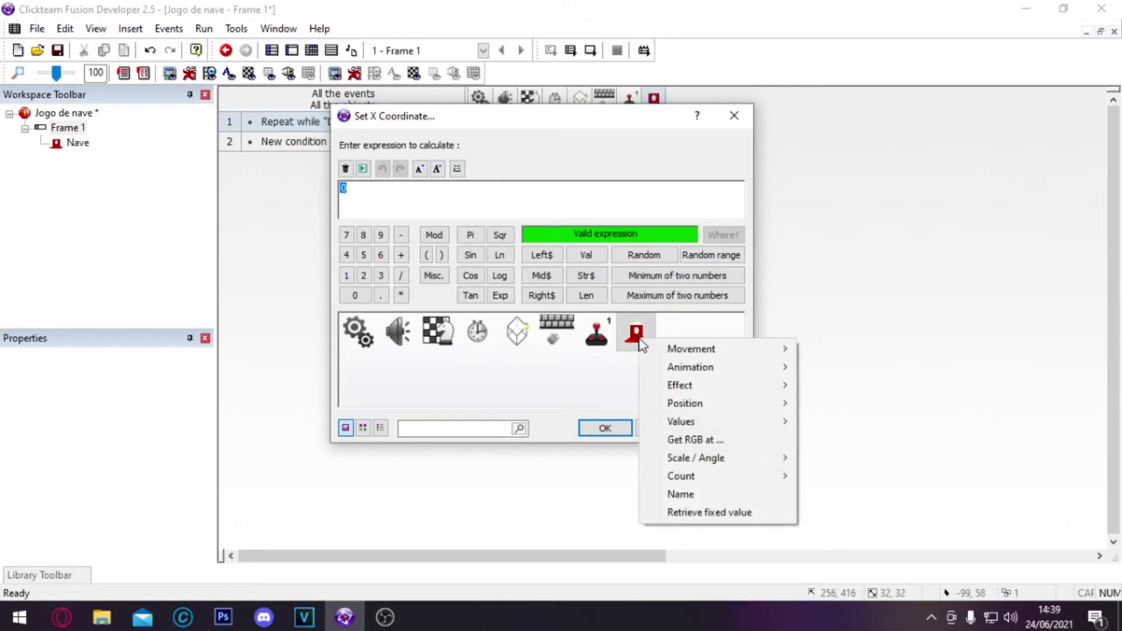
mouse_move(670, 403)
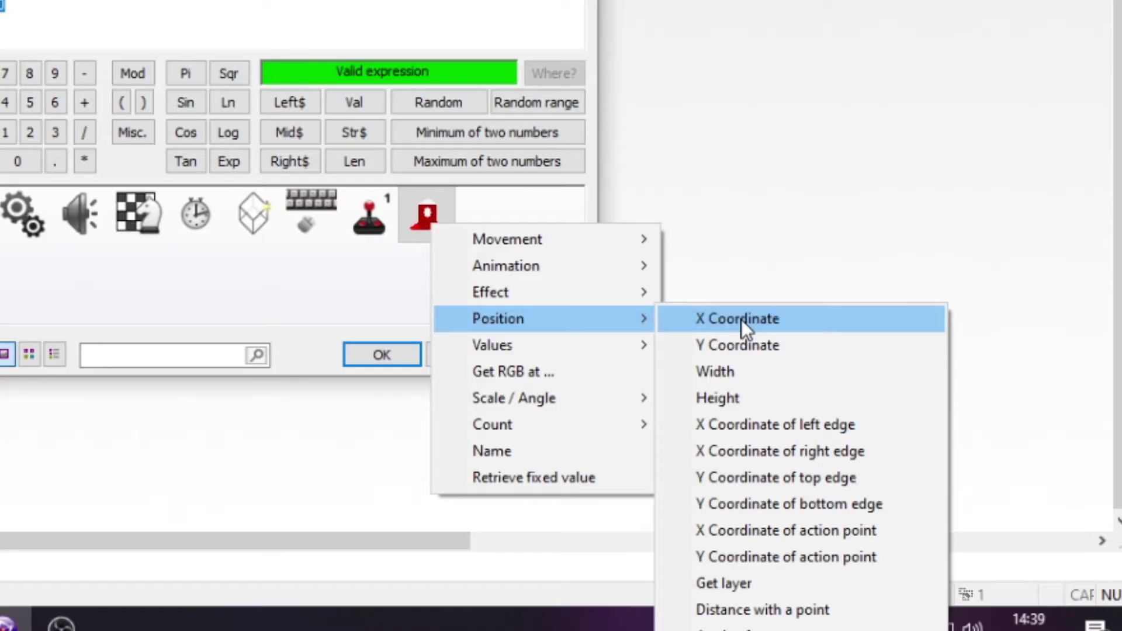
left_click(587, 222)
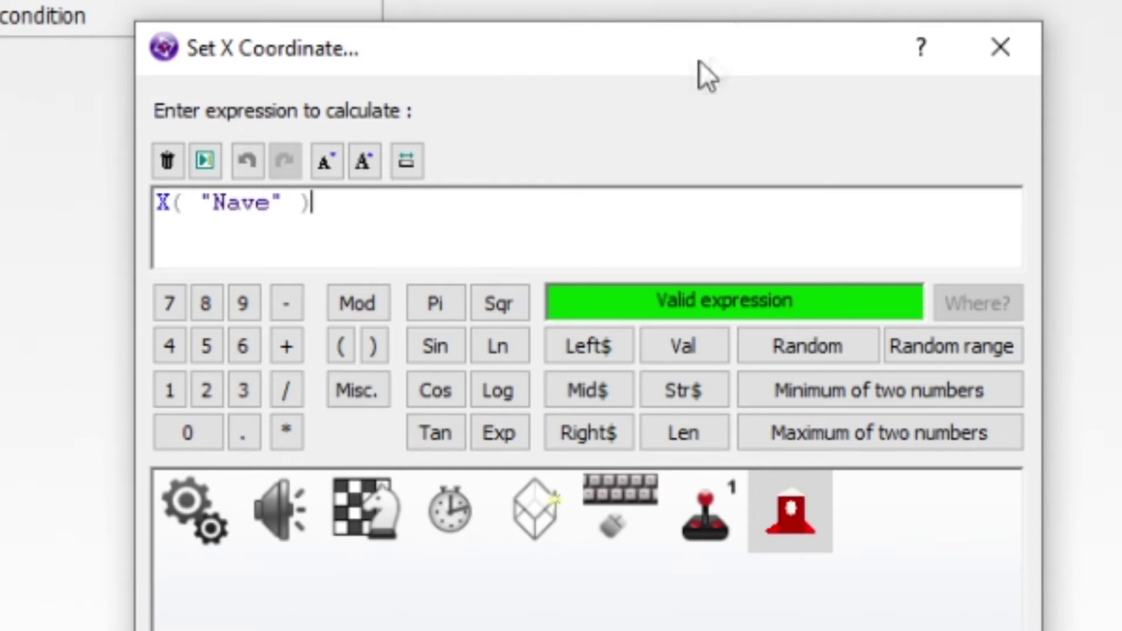
left_click_drag(428, 208, 70, 226)
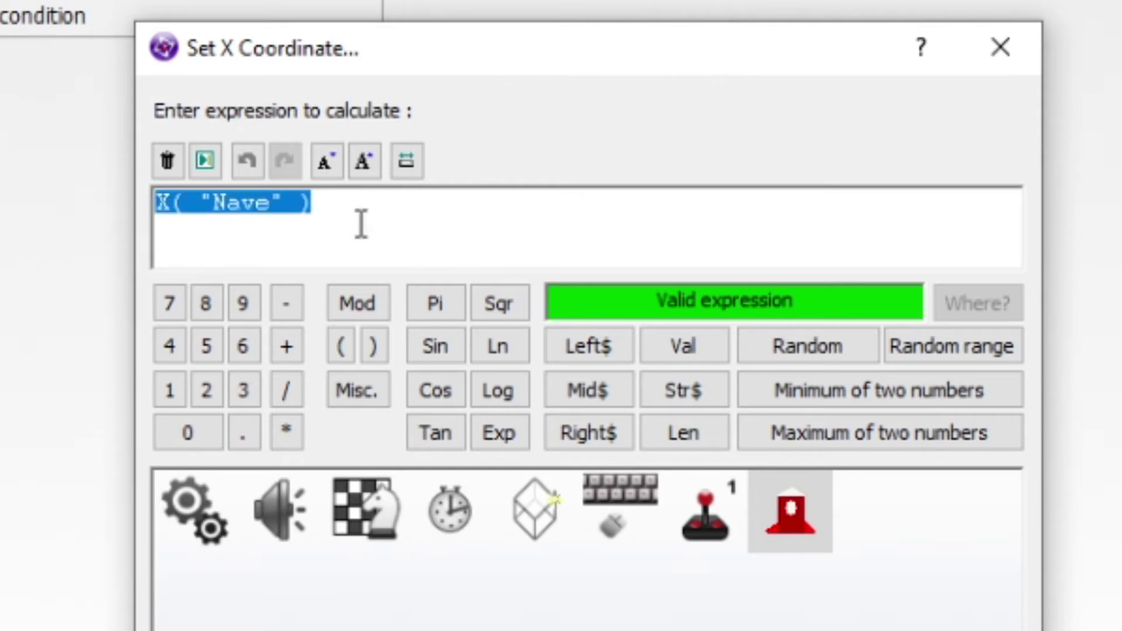